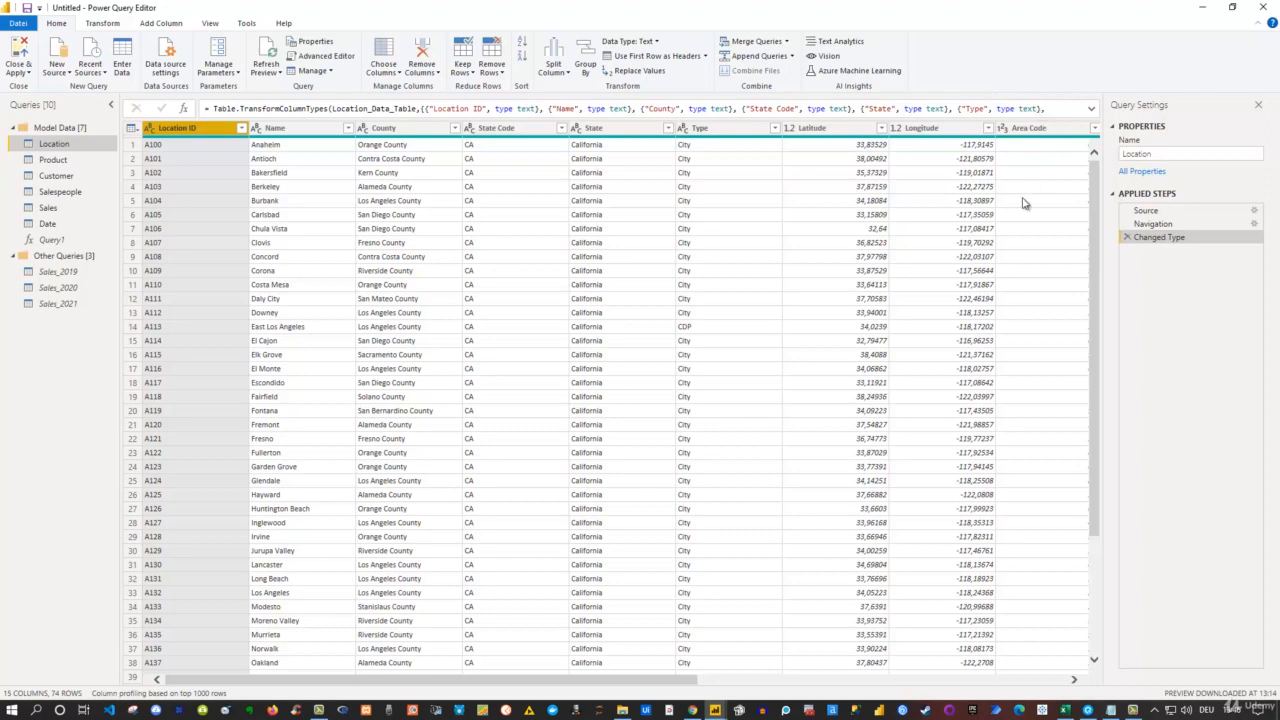
# Compare the California city population table on the World Population Review page with the Name and Population columns of the Location query
pyautogui.click(1087, 708)
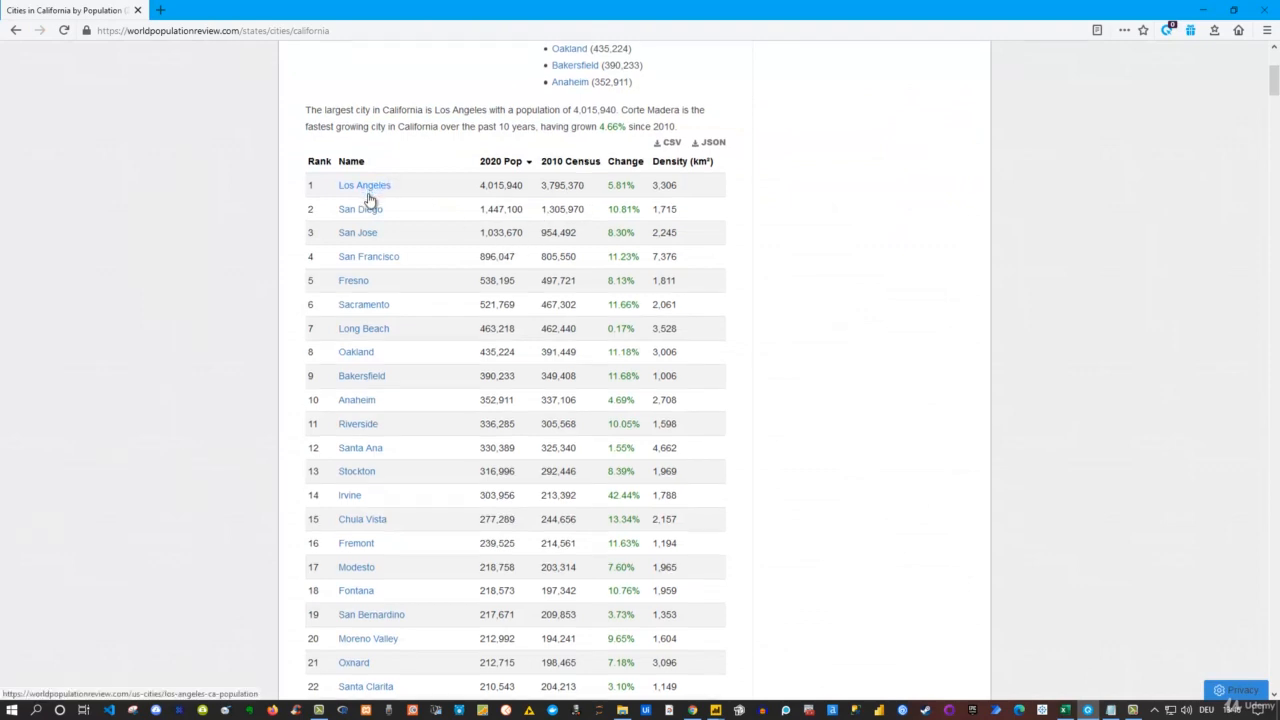
pyautogui.scroll(-3, 369, 200)
pyautogui.scroll(2, 478, 145)
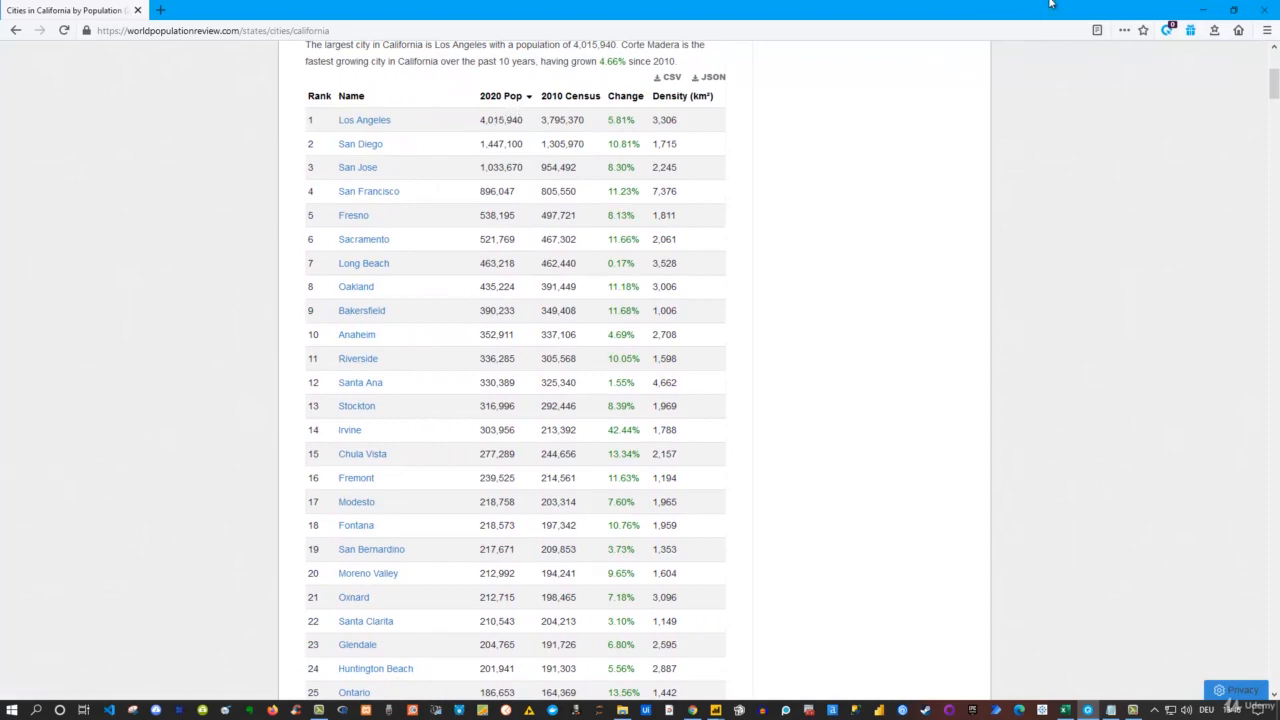
pyautogui.click(1204, 9)
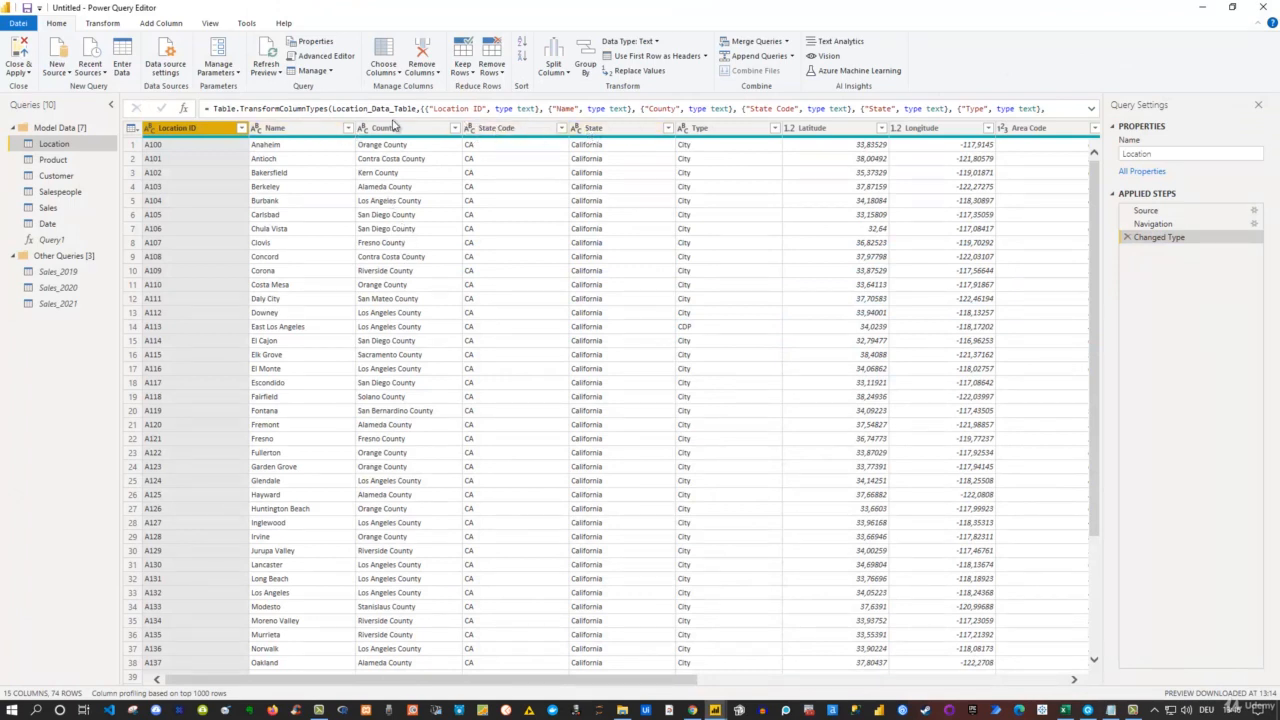
pyautogui.click(303, 133)
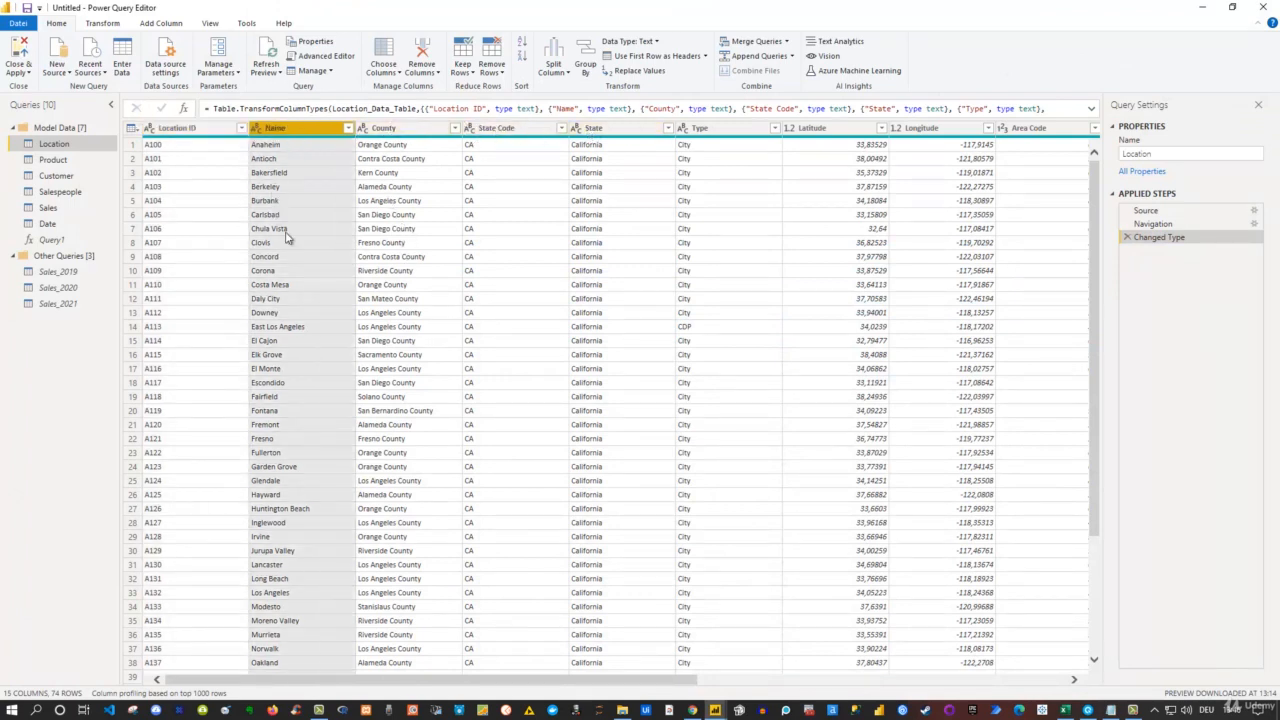
pyautogui.moveTo(620, 684); pyautogui.dragTo(864, 680)
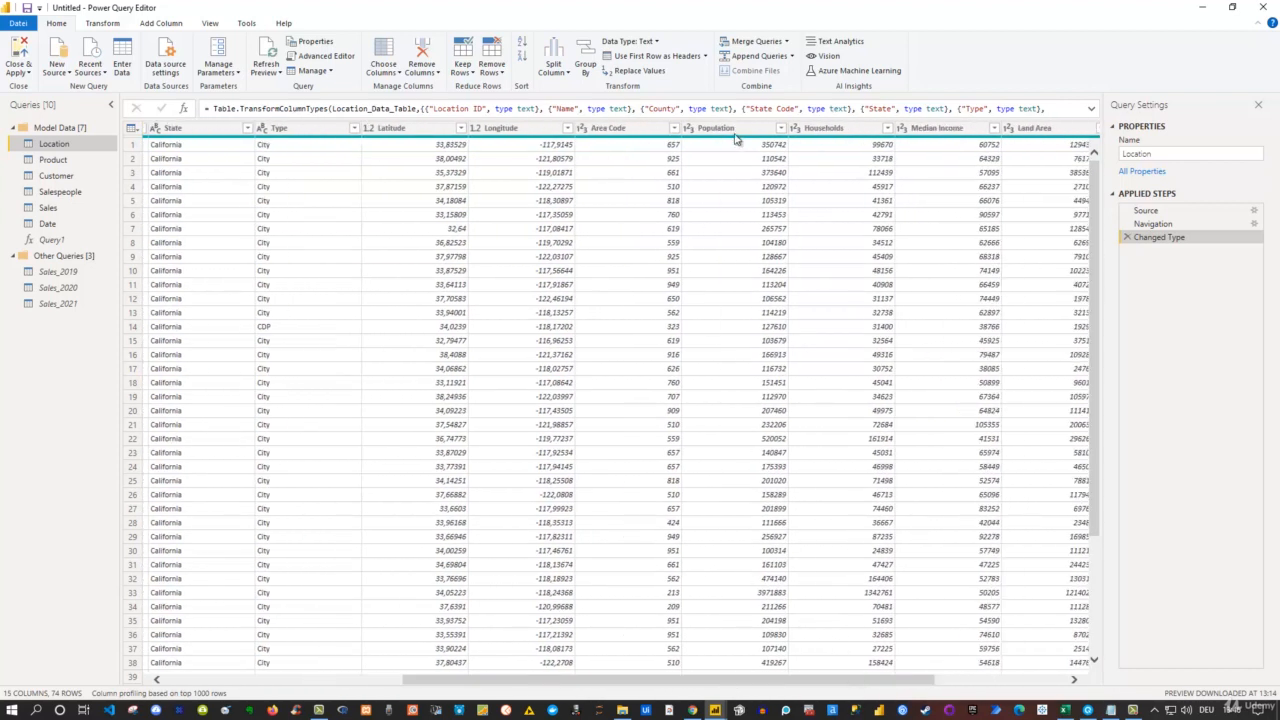
pyautogui.click(736, 133)
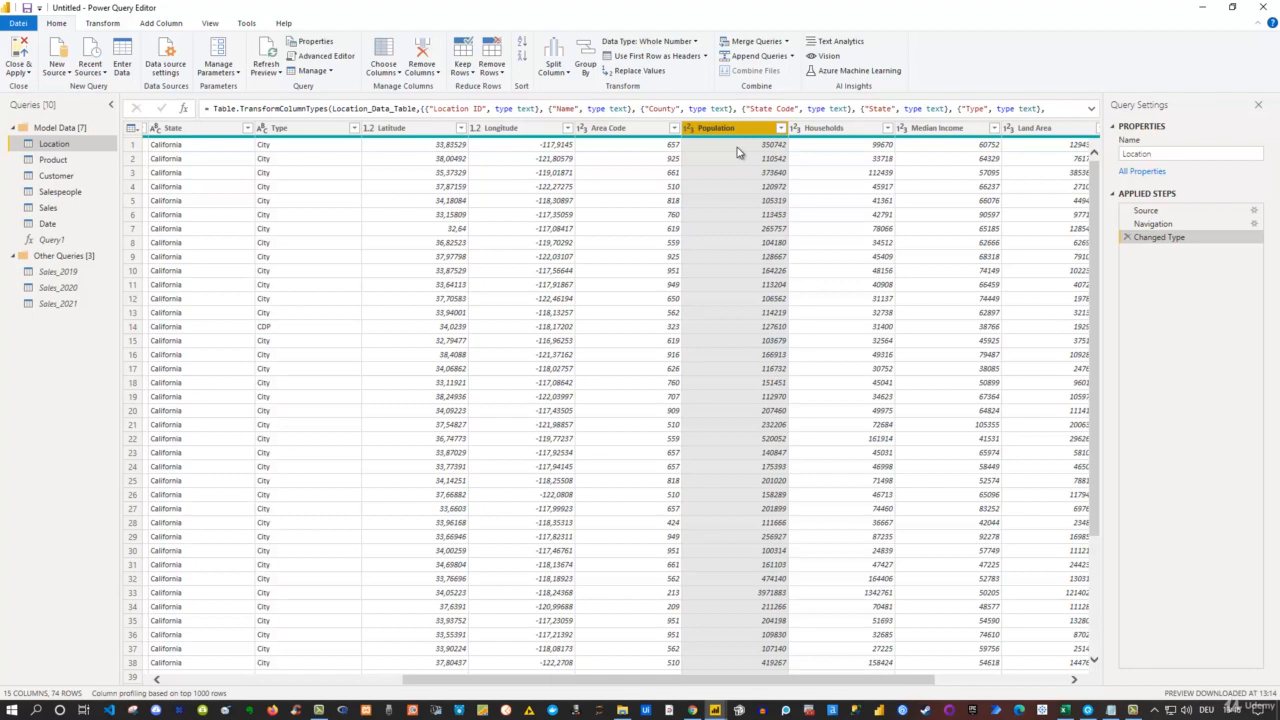
# Review the page address noted in the text editor and the full list of California cities on the World Population Review page
pyautogui.click(1091, 710)
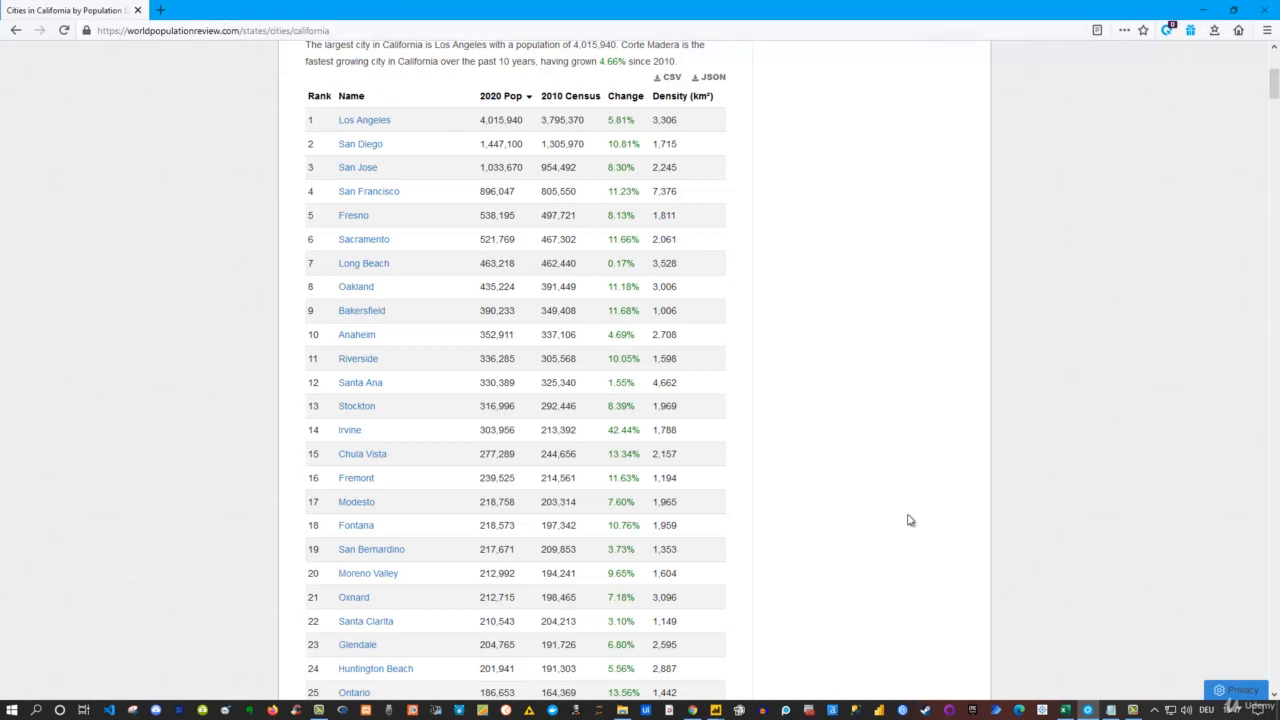
pyautogui.click(1111, 710)
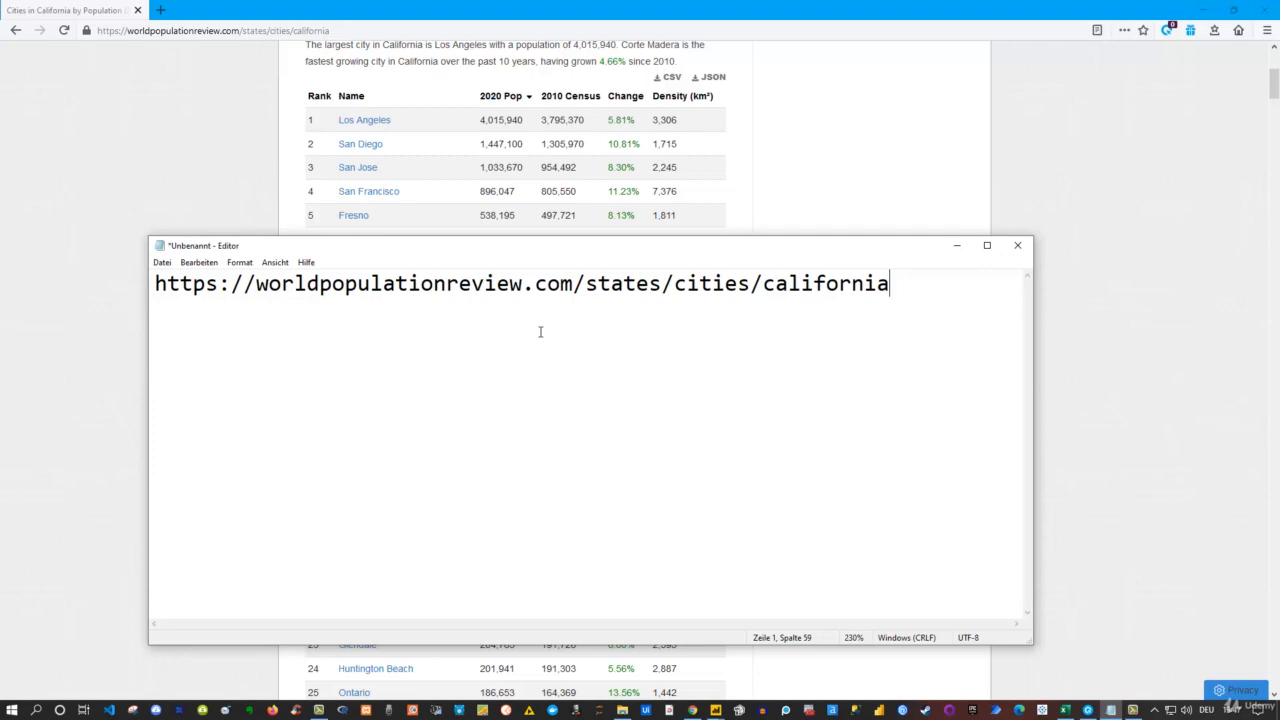
pyautogui.click(956, 252)
pyautogui.scroll(3, 680, 186)
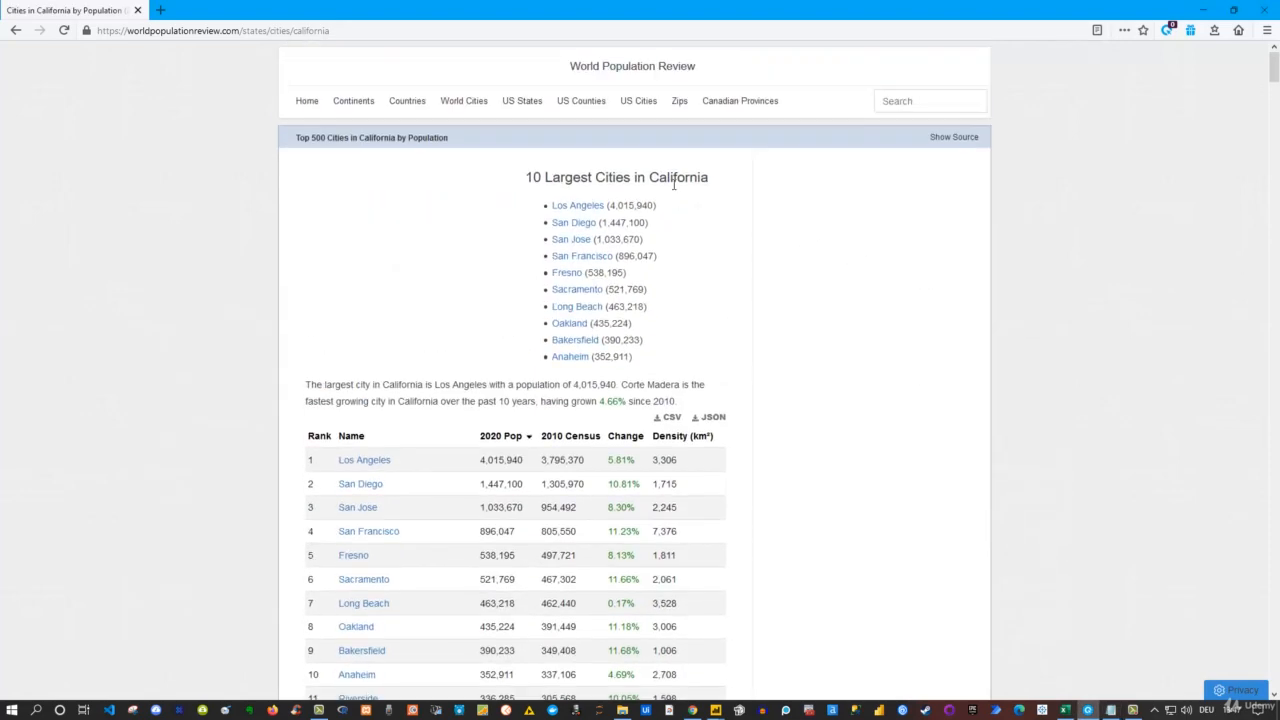
pyautogui.scroll(-2, 672, 192)
pyautogui.scroll(-6, 675, 192)
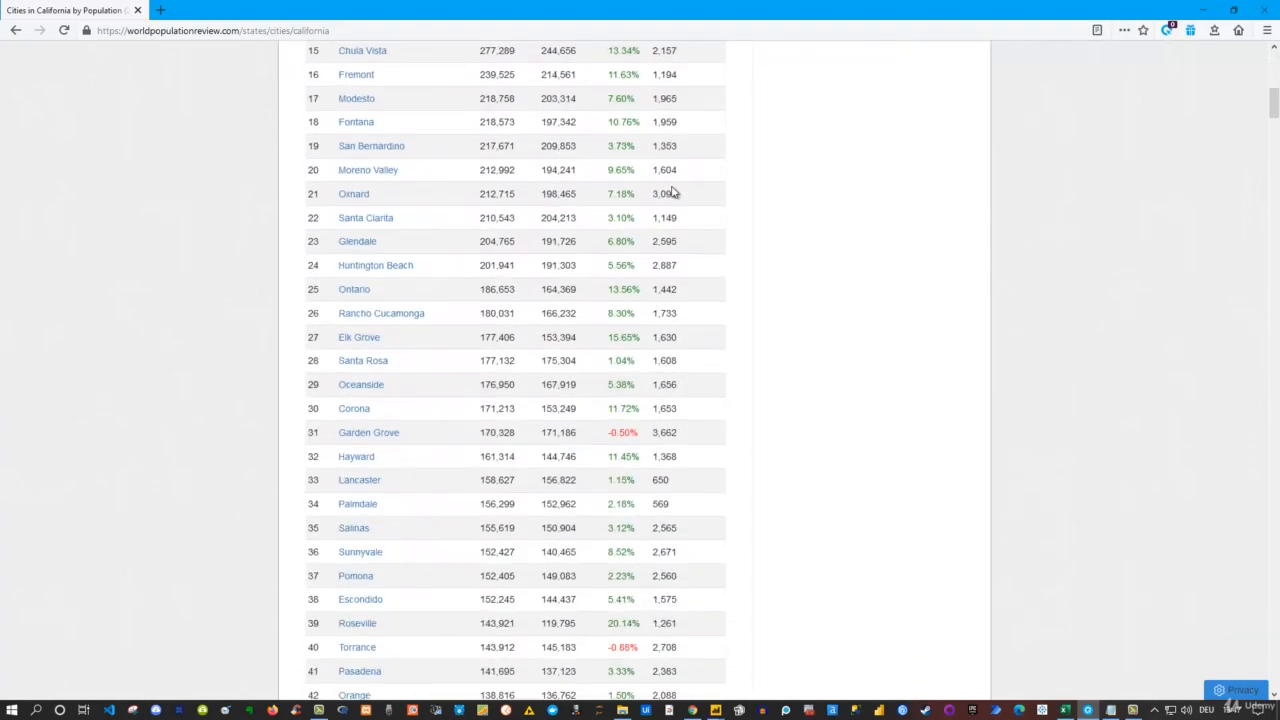
pyautogui.moveTo(1275, 120); pyautogui.dragTo(1225, 70)
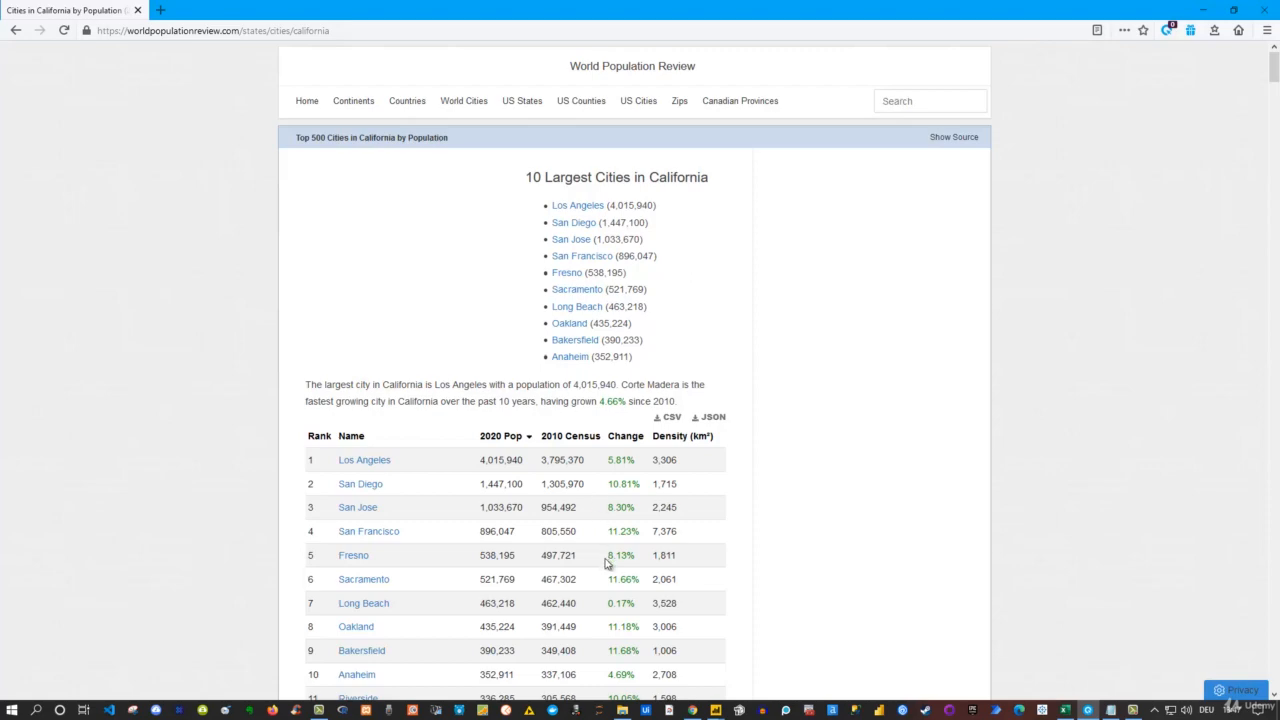
pyautogui.moveTo(716, 708)
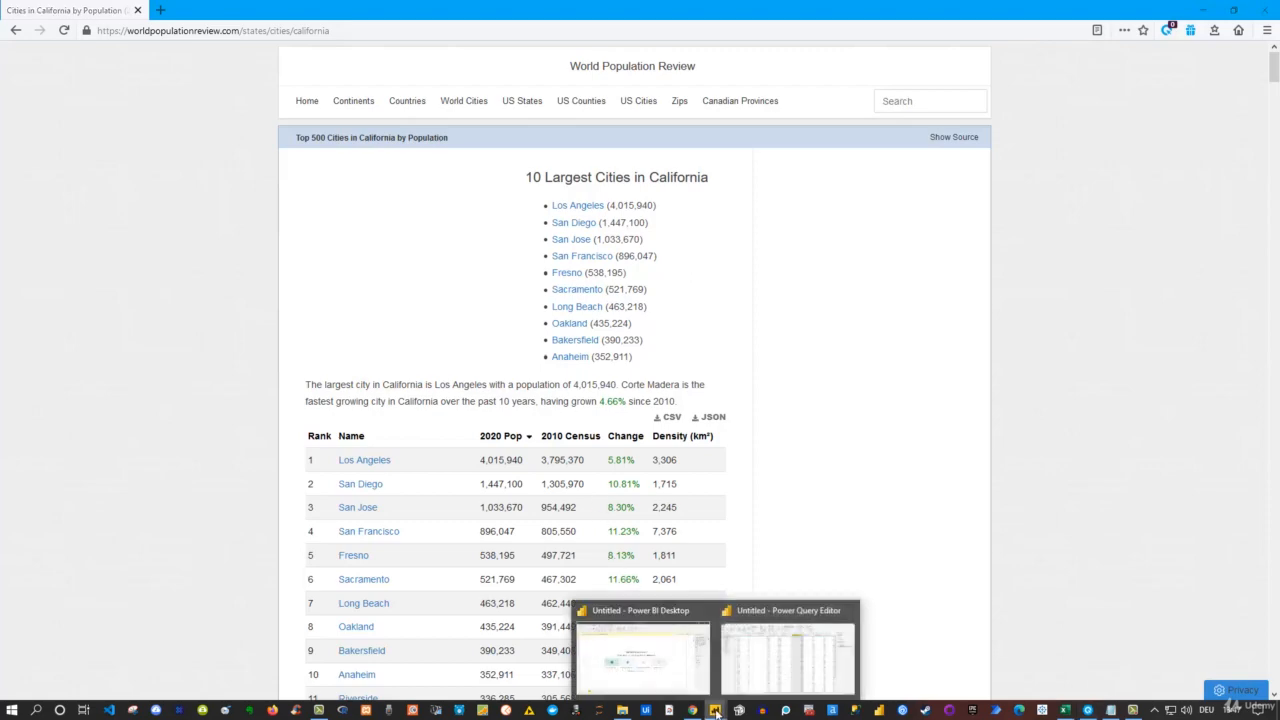
pyautogui.click(745, 665)
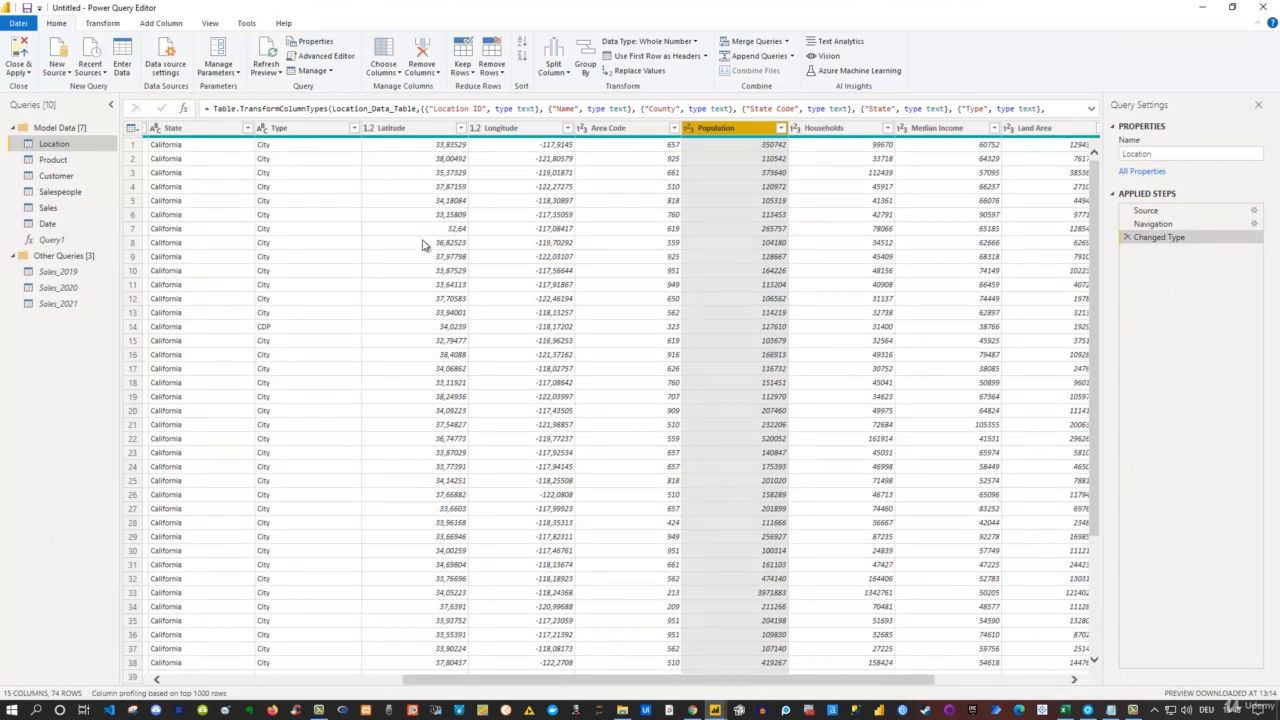
pyautogui.click(61, 74)
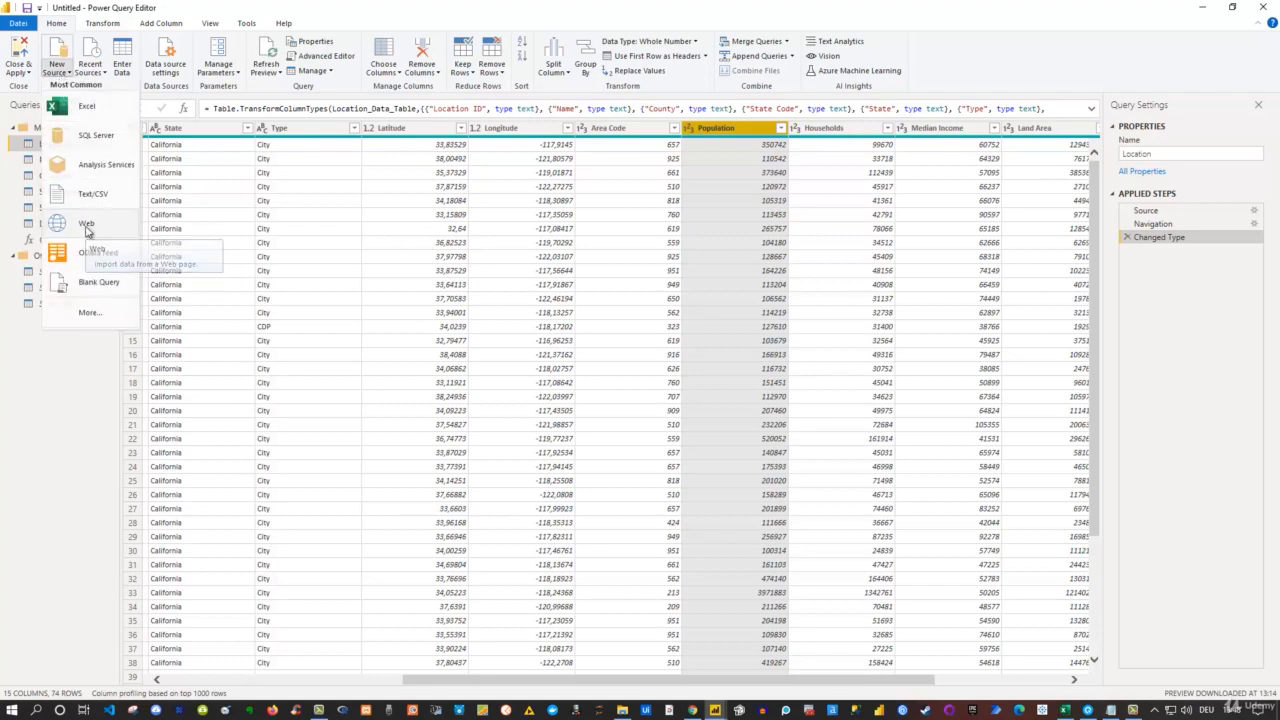
pyautogui.click(86, 226)
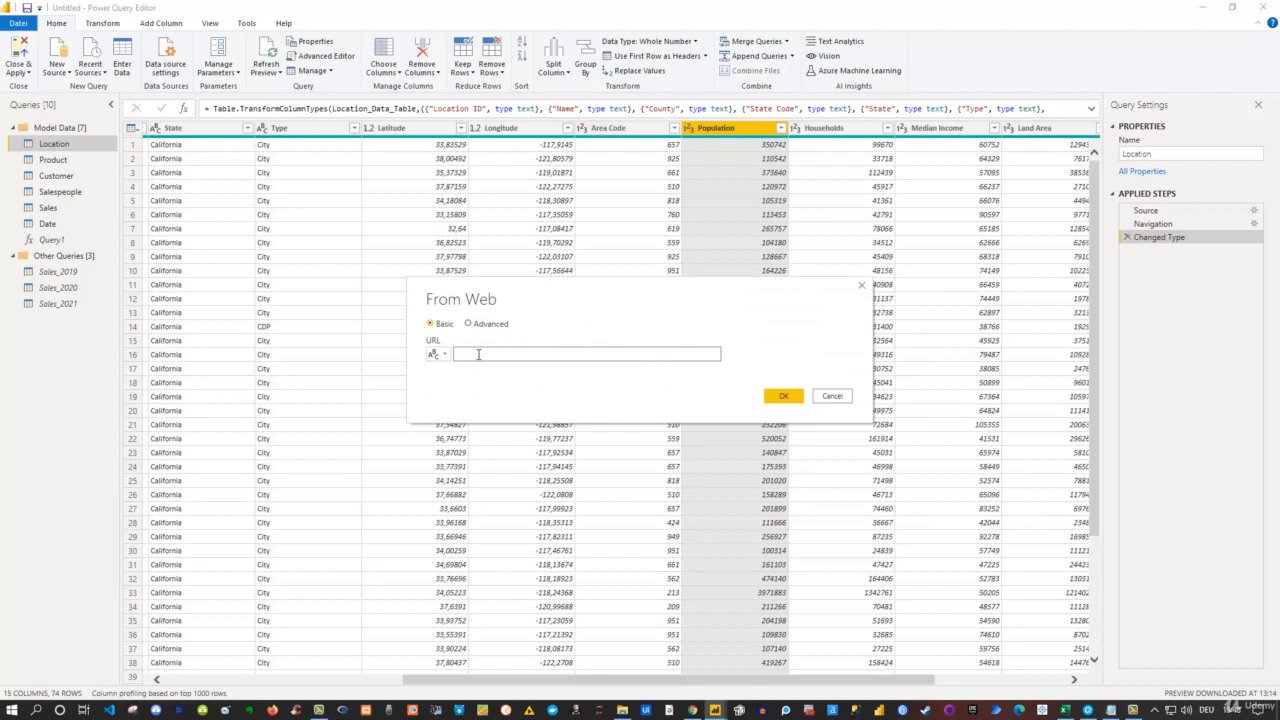
pyautogui.write('https://worldpopulationreview.com/states/cities/california')
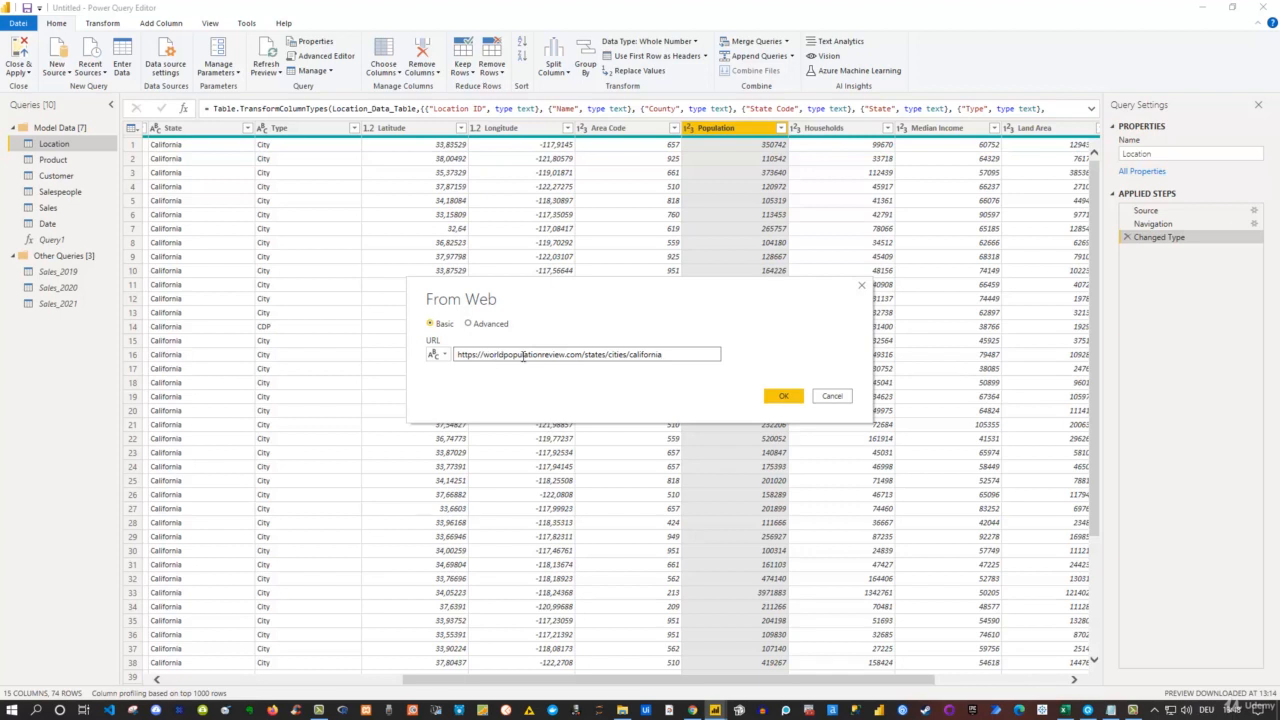
pyautogui.click(772, 398)
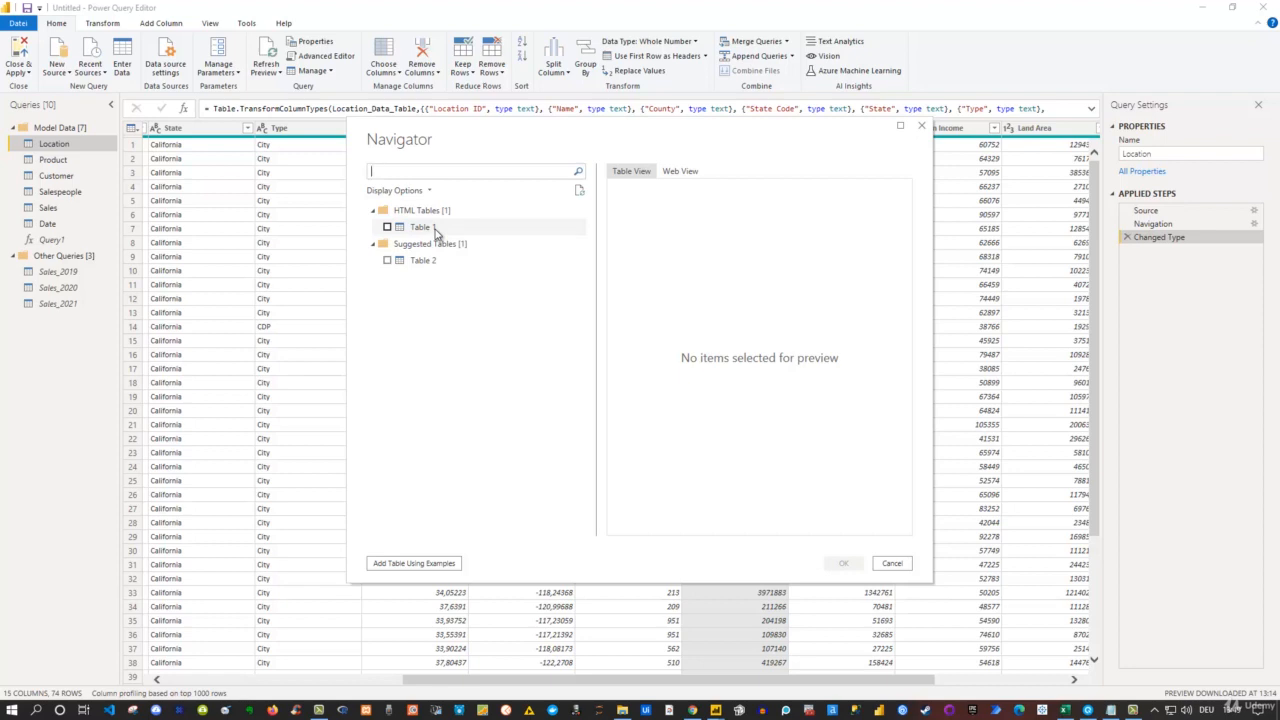
# Preview Table 1 in an enlarged Navigator and compare it with the ranked city table on the web page
pyautogui.click(435, 229)
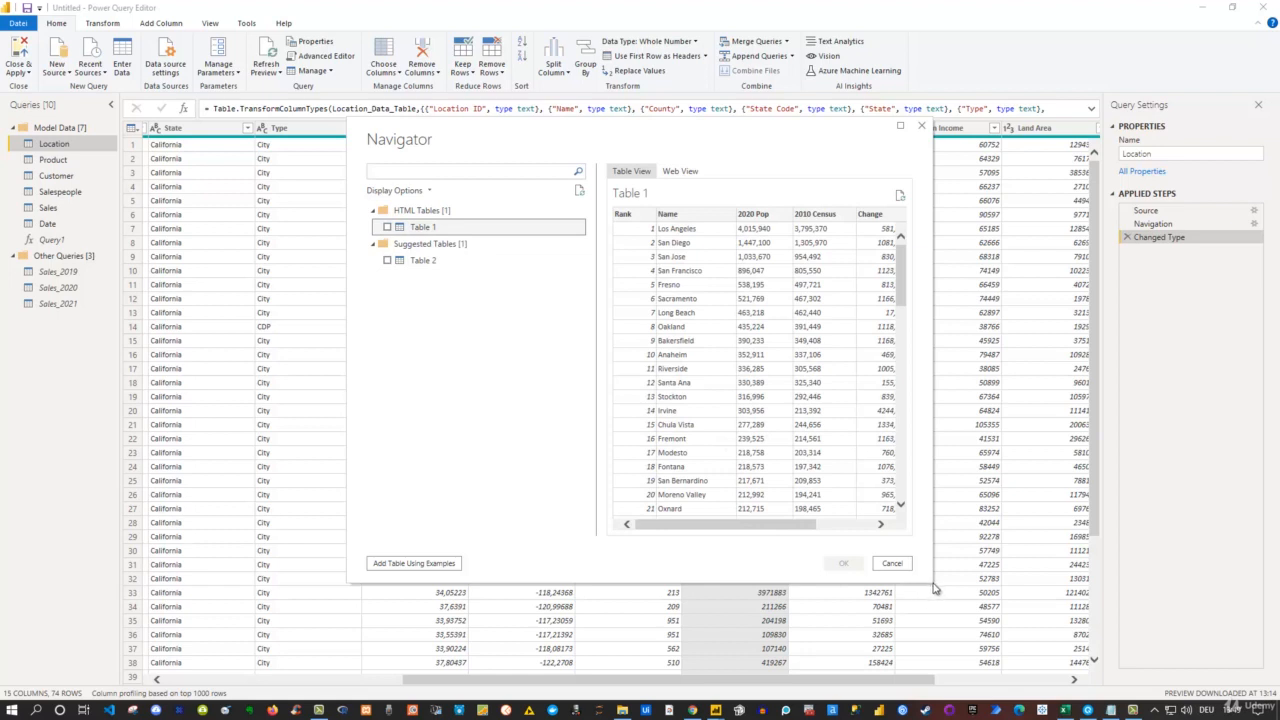
pyautogui.moveTo(930, 582); pyautogui.dragTo(1162, 620)
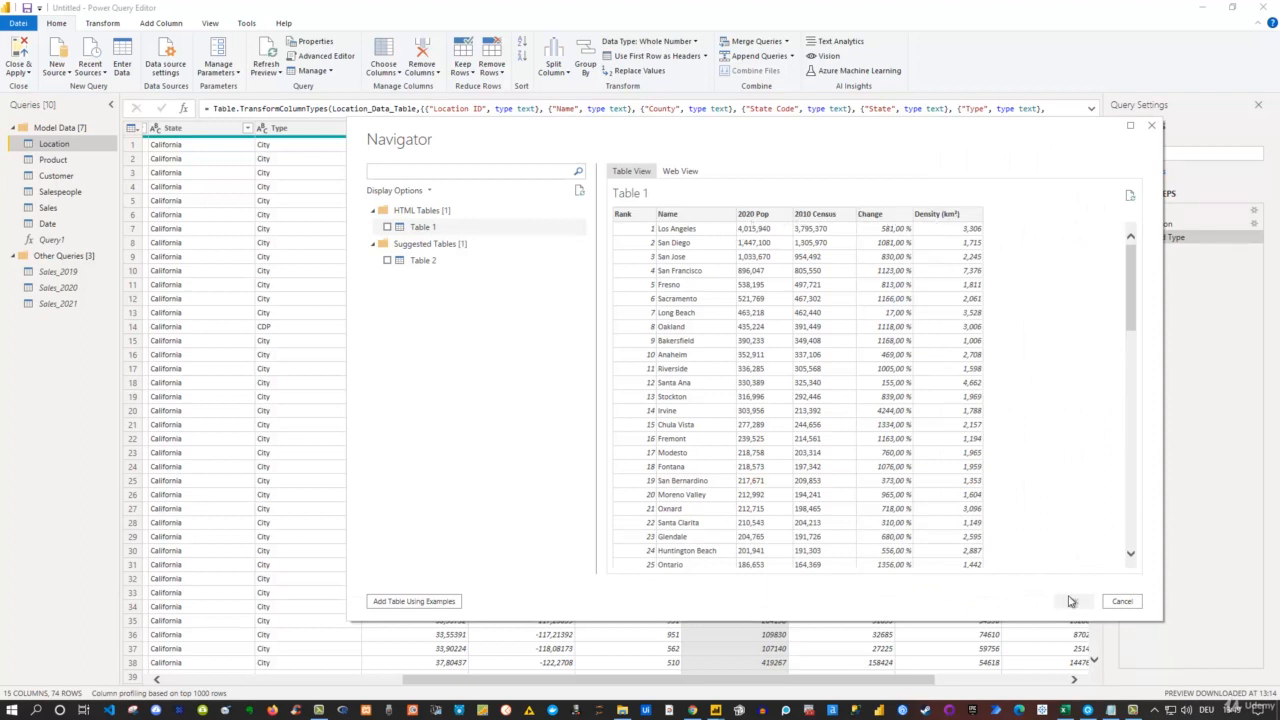
pyautogui.click(1092, 710)
pyautogui.scroll(-5, 605, 268)
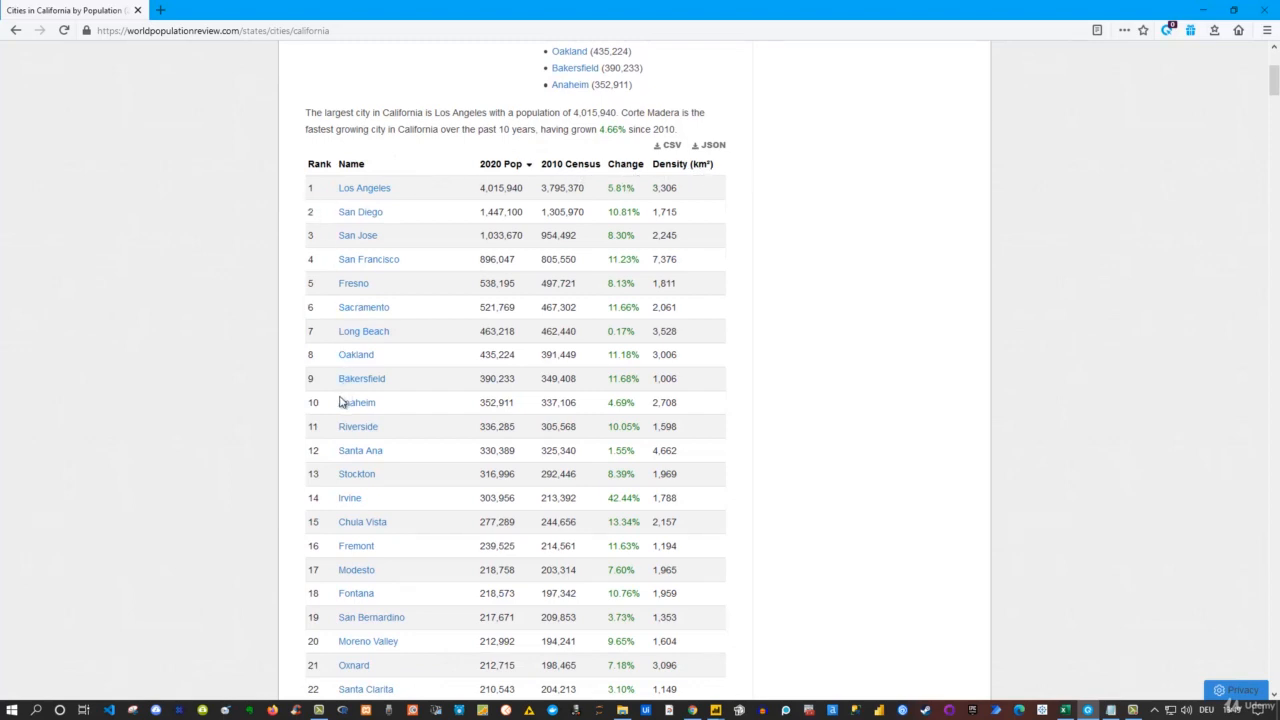
pyautogui.click(1201, 12)
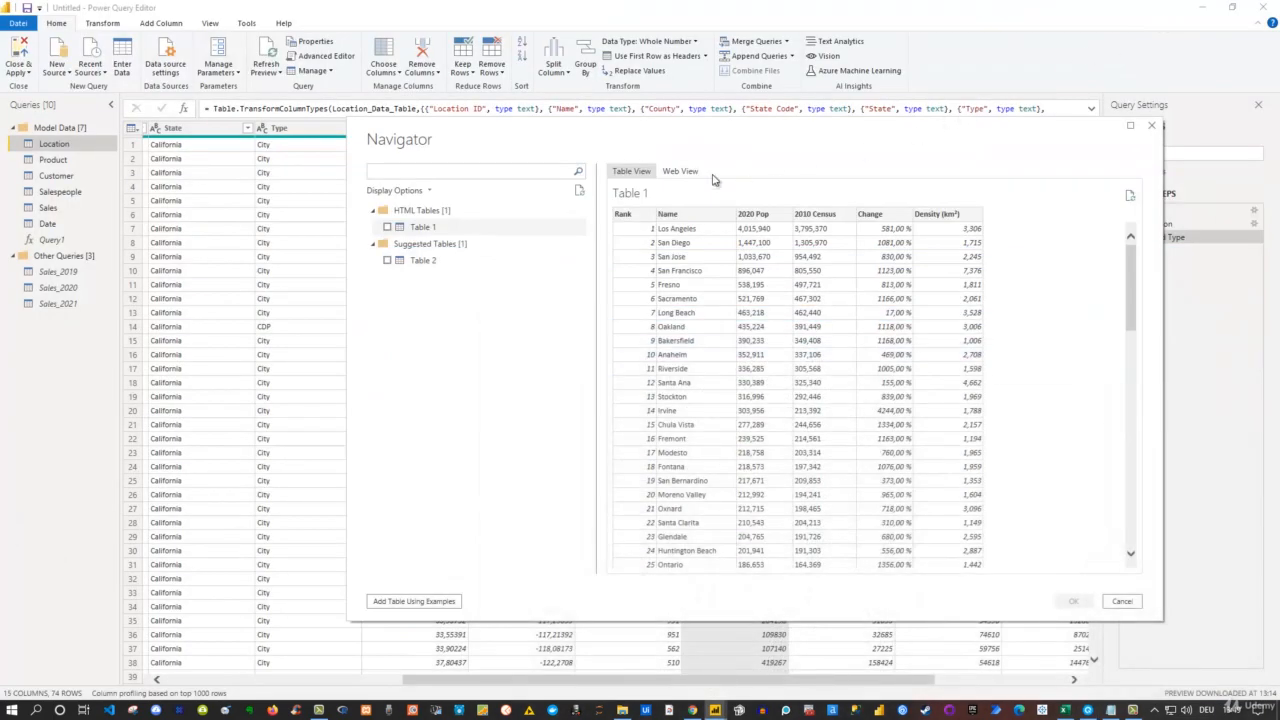
# Preview the suggested Table 2 and compare it with the list of the 10 largest cities on the web page
pyautogui.click(424, 261)
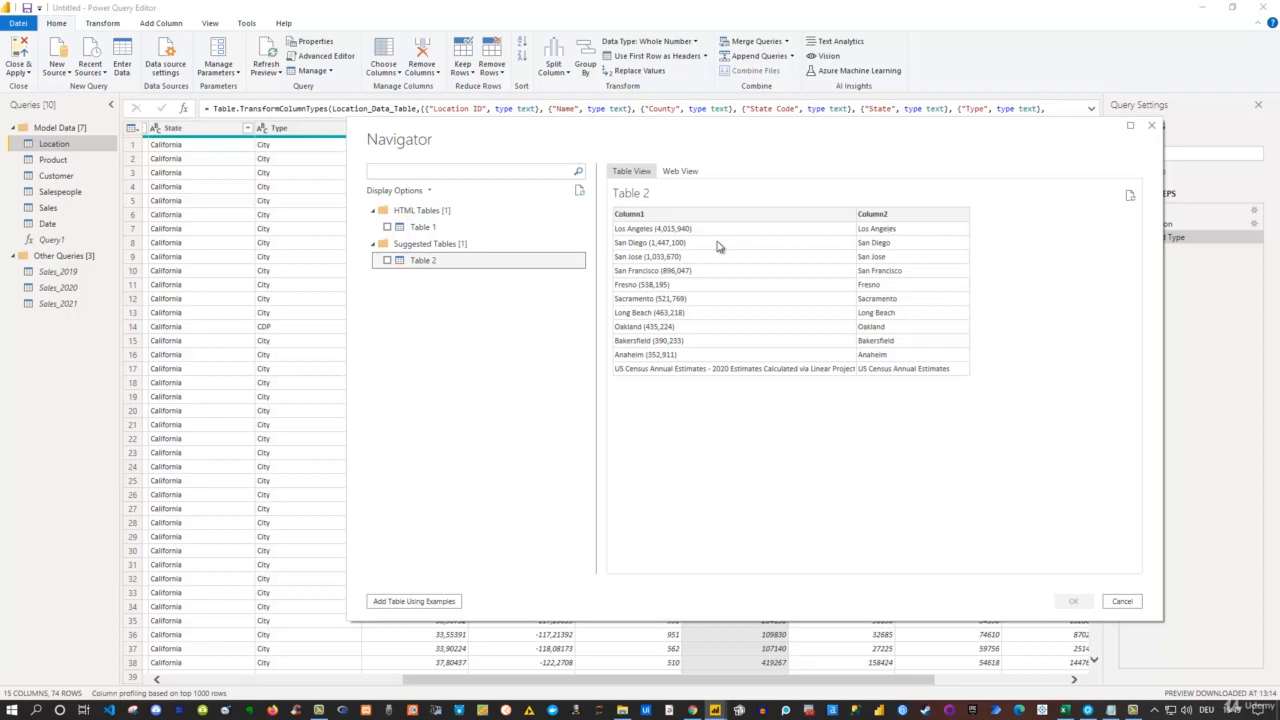
pyautogui.click(1088, 710)
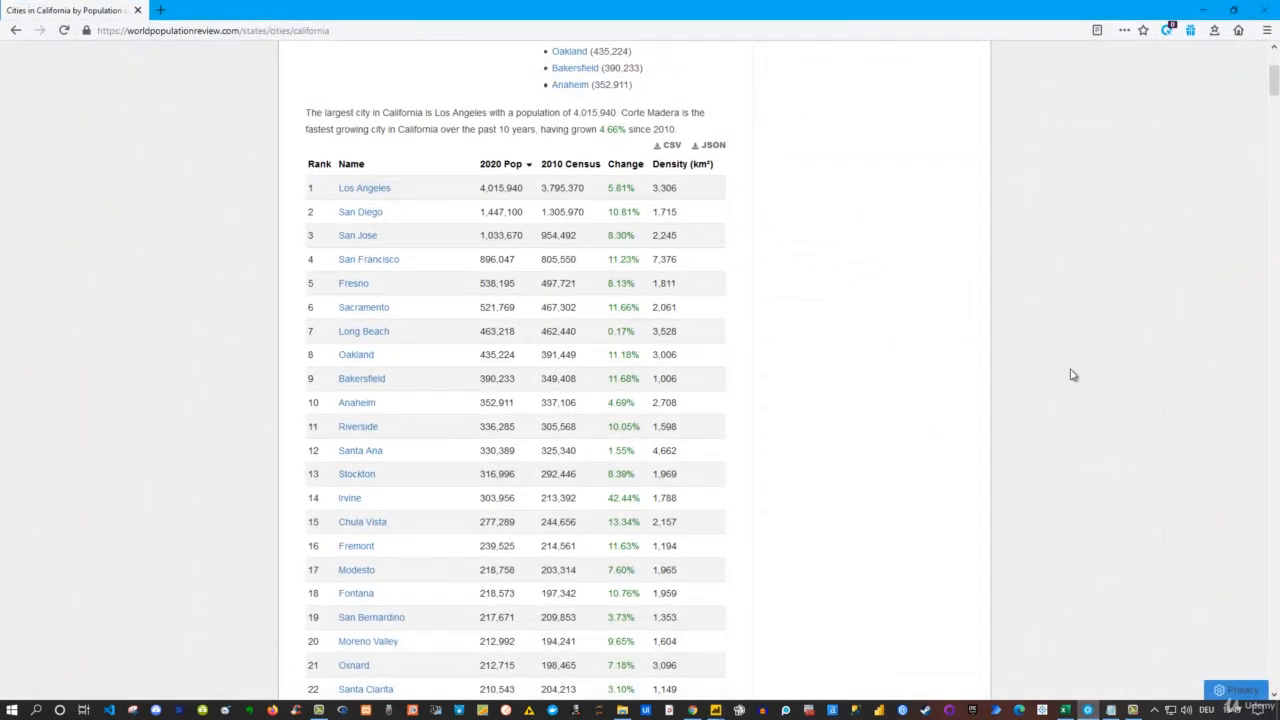
pyautogui.scroll(3, 790, 289)
pyautogui.scroll(1, 790, 289)
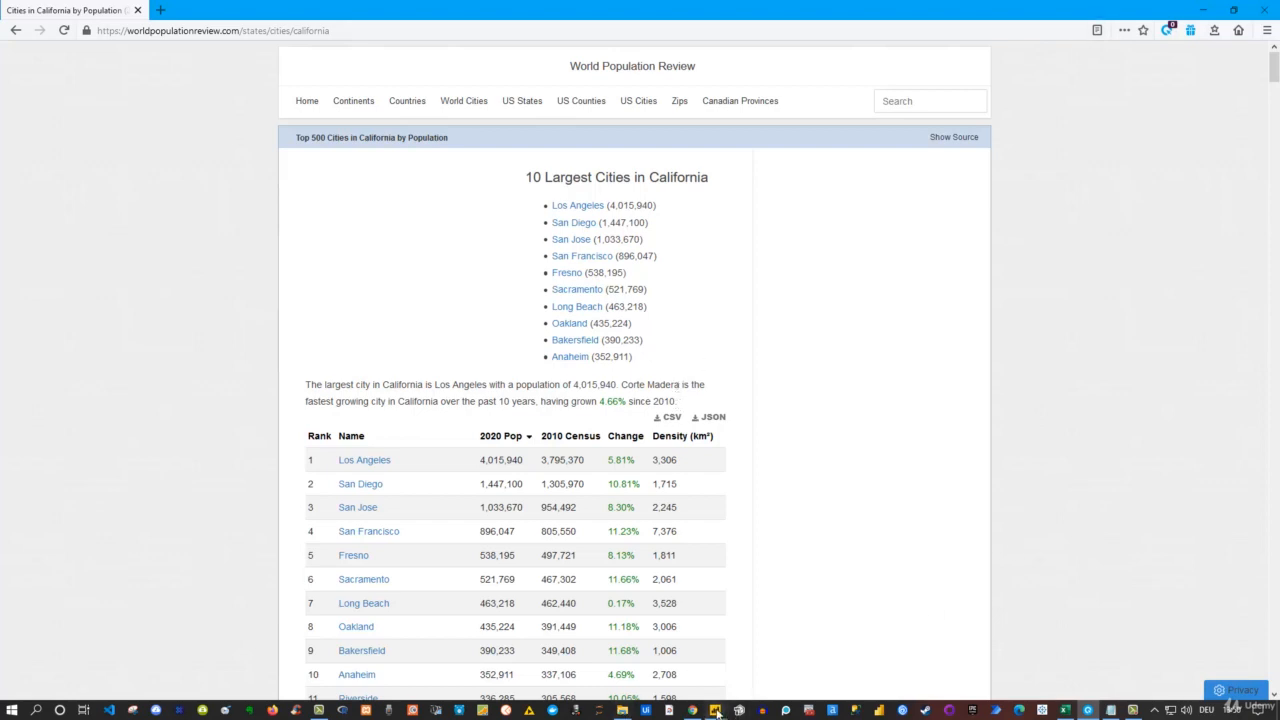
pyautogui.moveTo(715, 710)
pyautogui.click(753, 662)
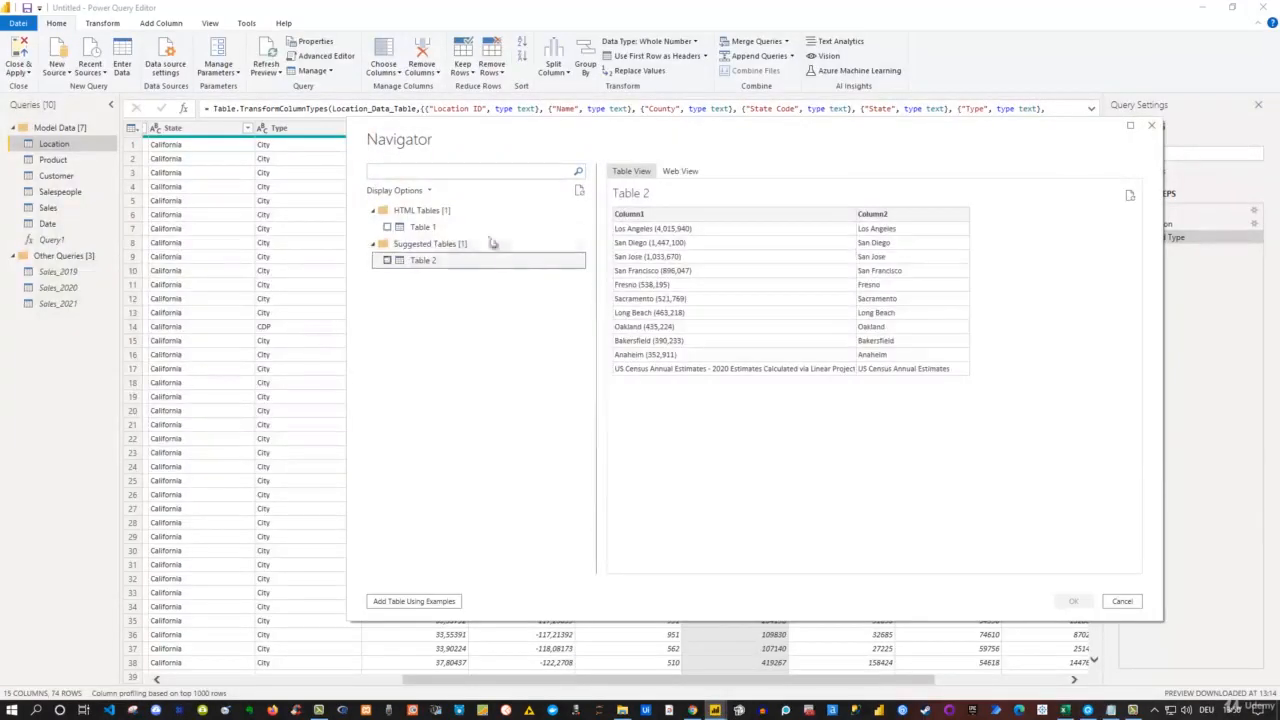
# Choose Table 1 in the Navigator and import it as a new query
pyautogui.click(411, 231)
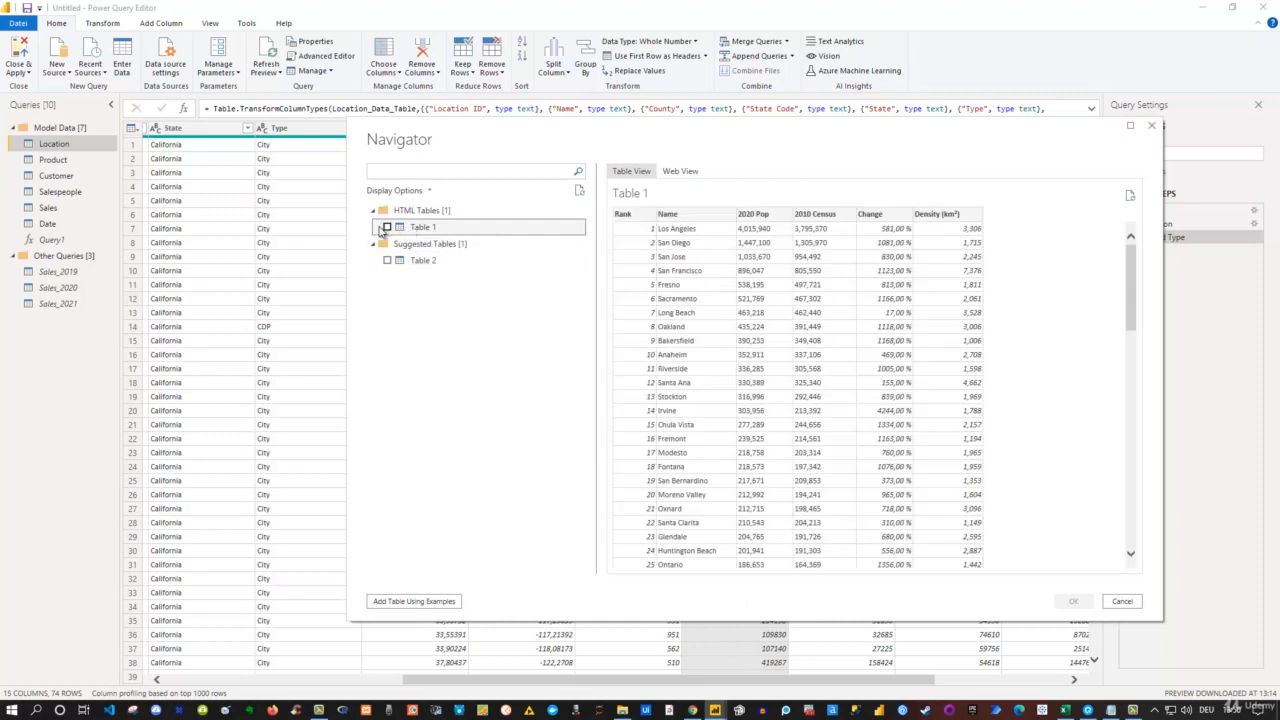
pyautogui.click(387, 228)
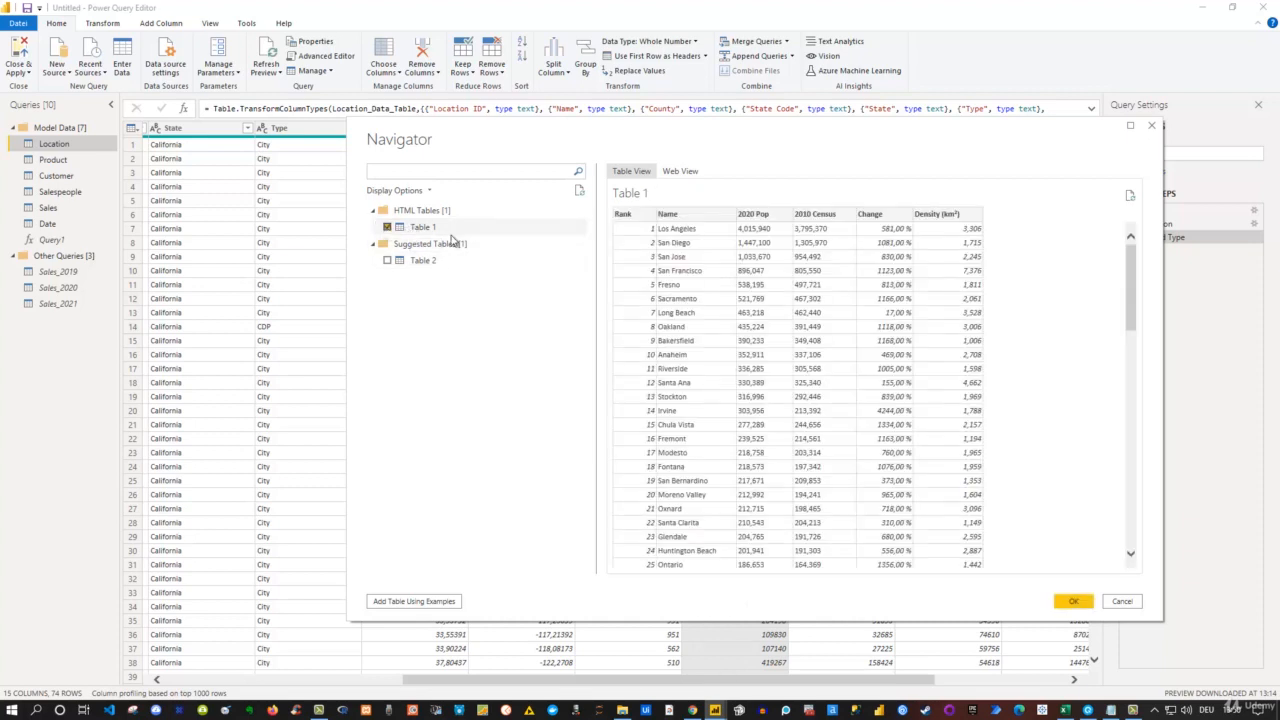
pyautogui.click(1073, 603)
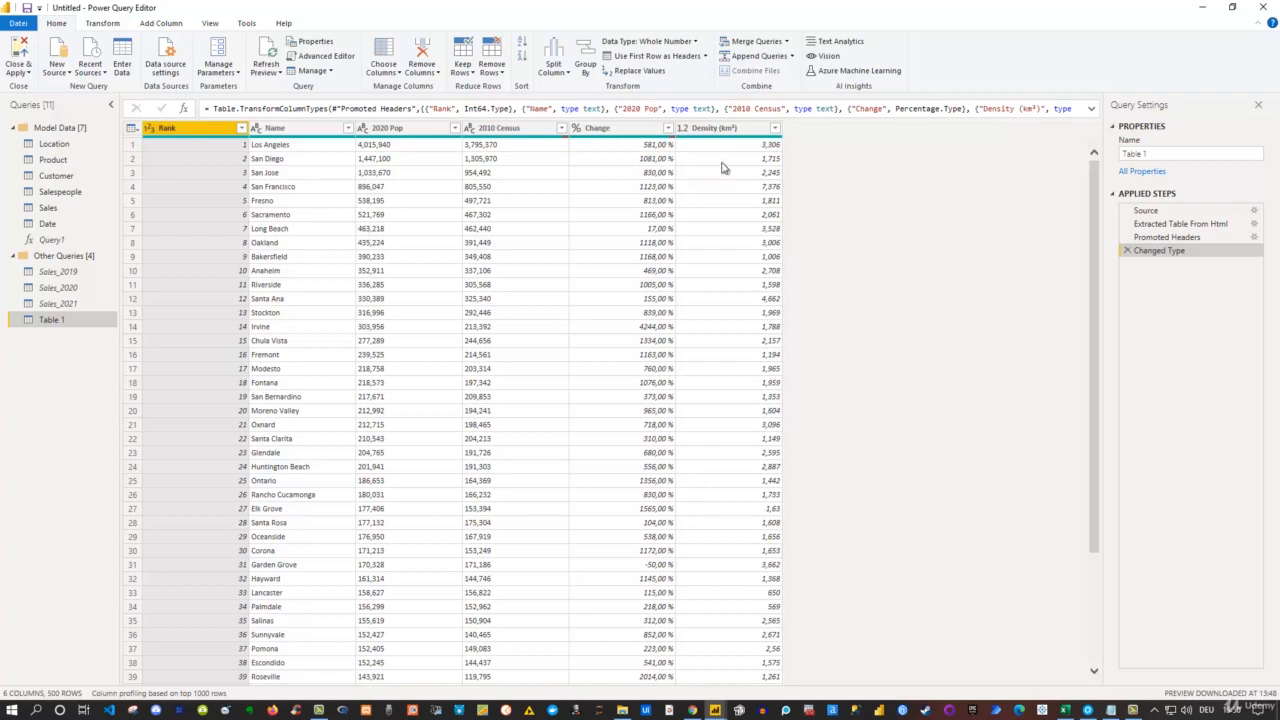
# Rename the Name column of the Location query as Cities
pyautogui.click(55, 144)
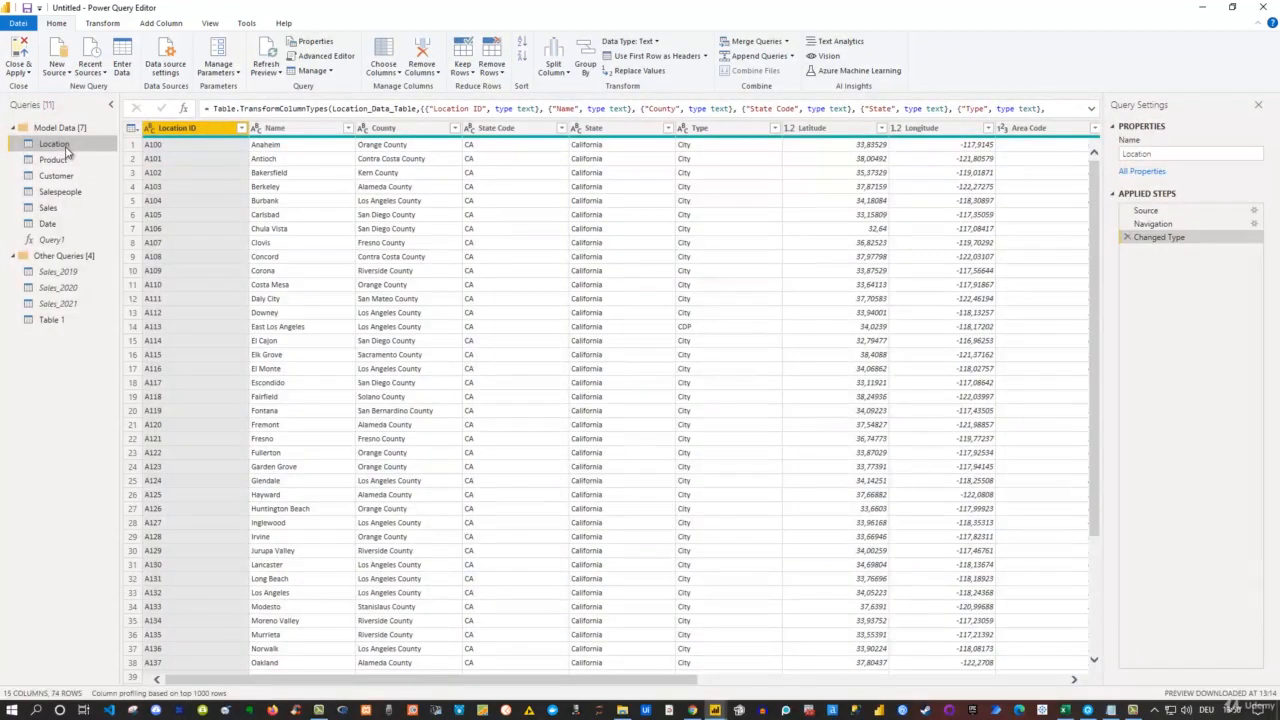
pyautogui.keyDown('ctrl'); pyautogui.click(280, 130); pyautogui.keyUp('ctrl')
pyautogui.click(282, 132)
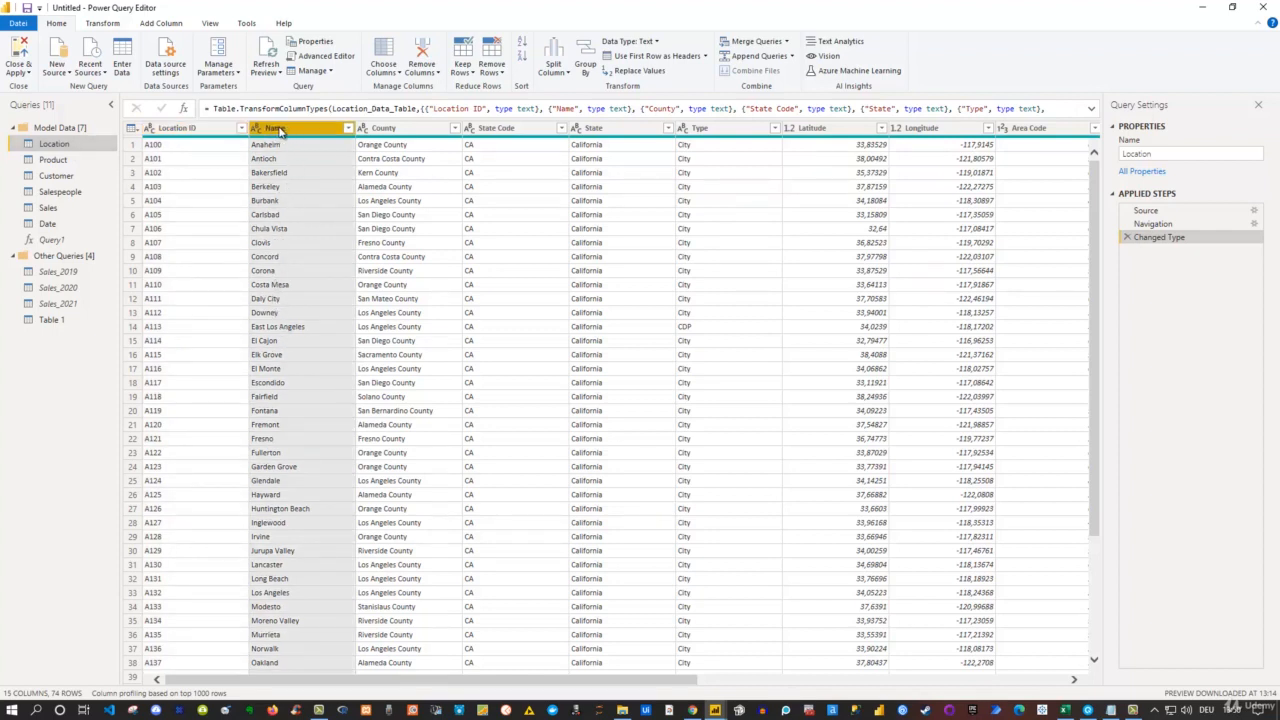
pyautogui.doubleClick(276, 128)
pyautogui.write('C')
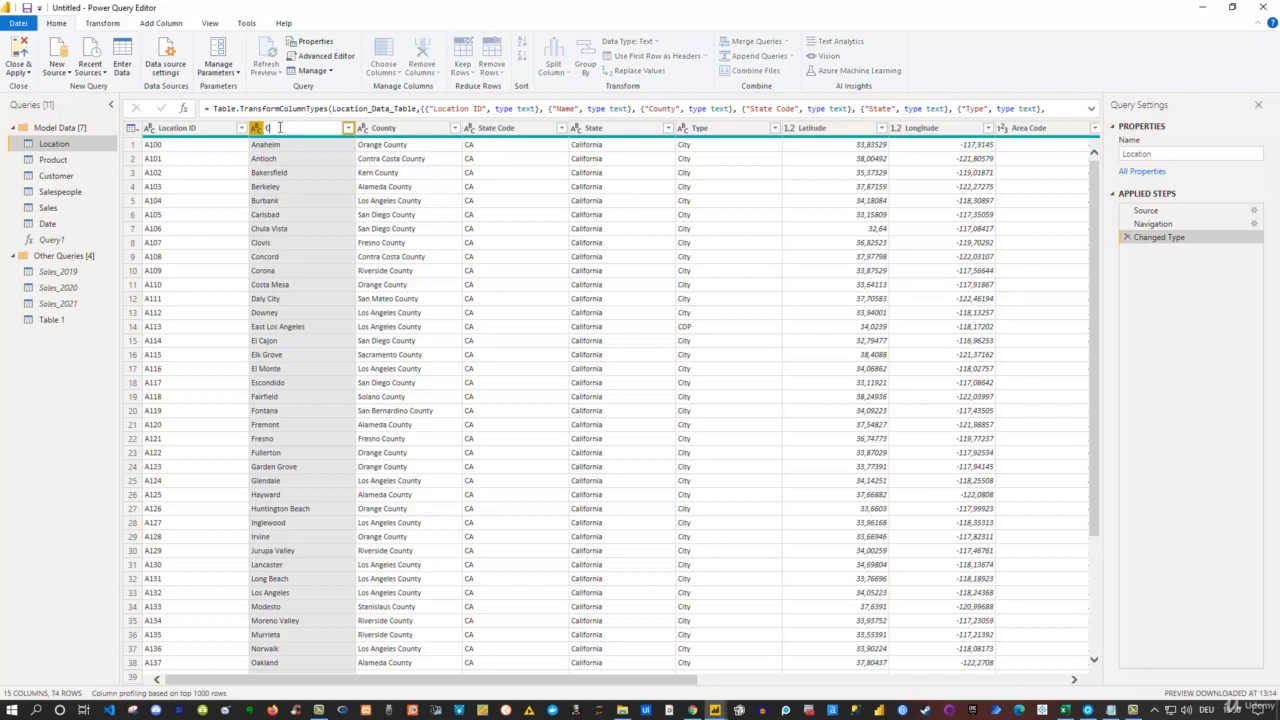
pyautogui.write('ities')
pyautogui.press('Return')
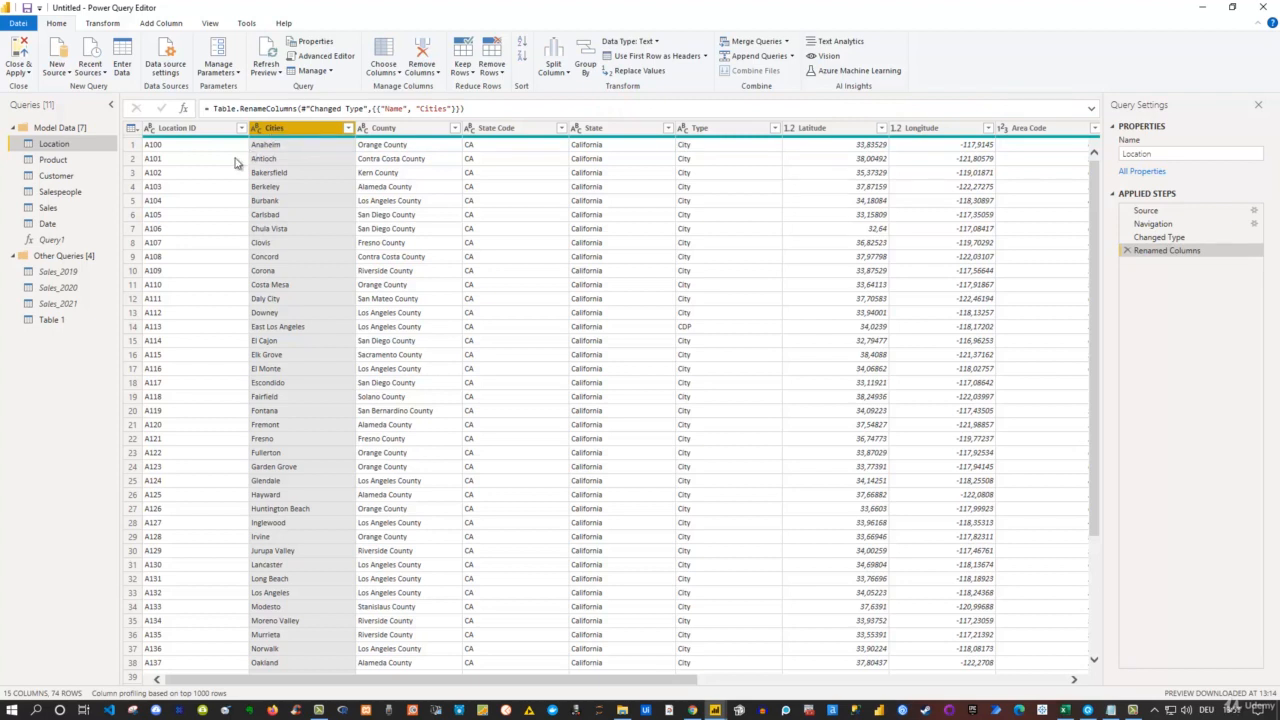
# Examine the Name and 2020 Pop columns of the Table 1 query
pyautogui.click(52, 320)
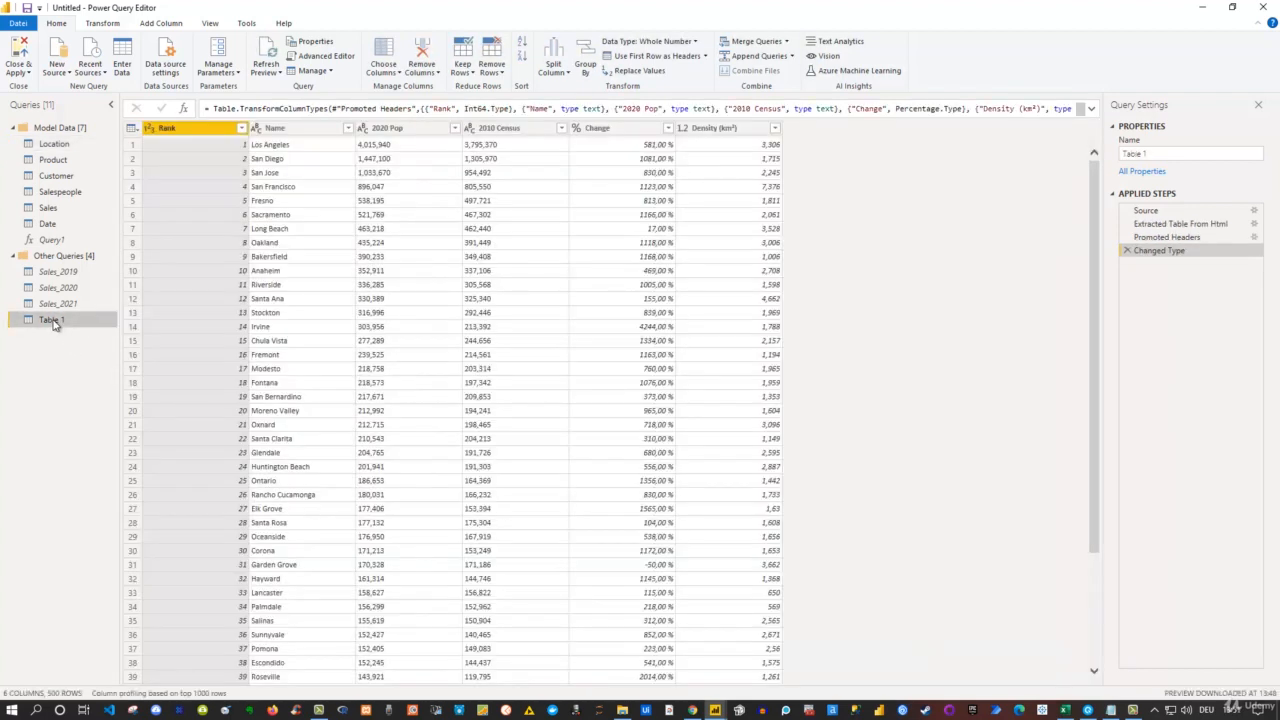
pyautogui.click(293, 130)
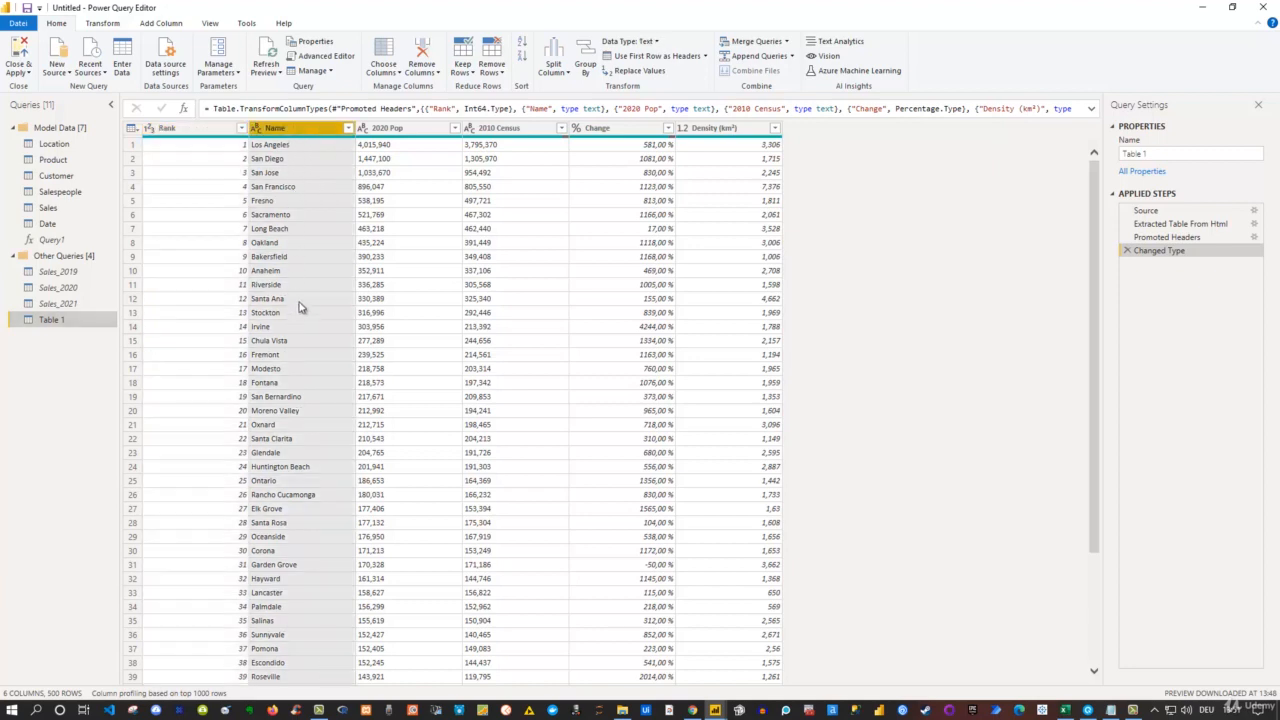
pyautogui.click(416, 131)
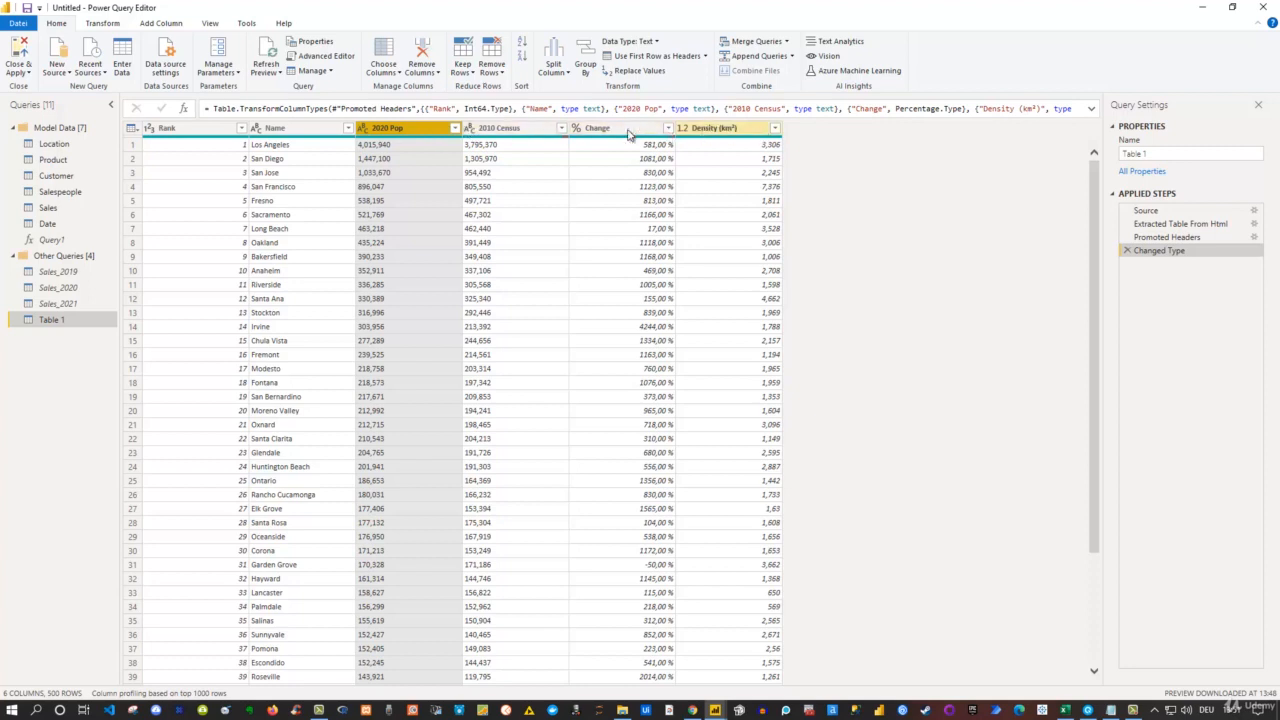
# Remove the 2010 Census, Change, Density (km²) and Rank columns from the Table 1 query
pyautogui.click(496, 131)
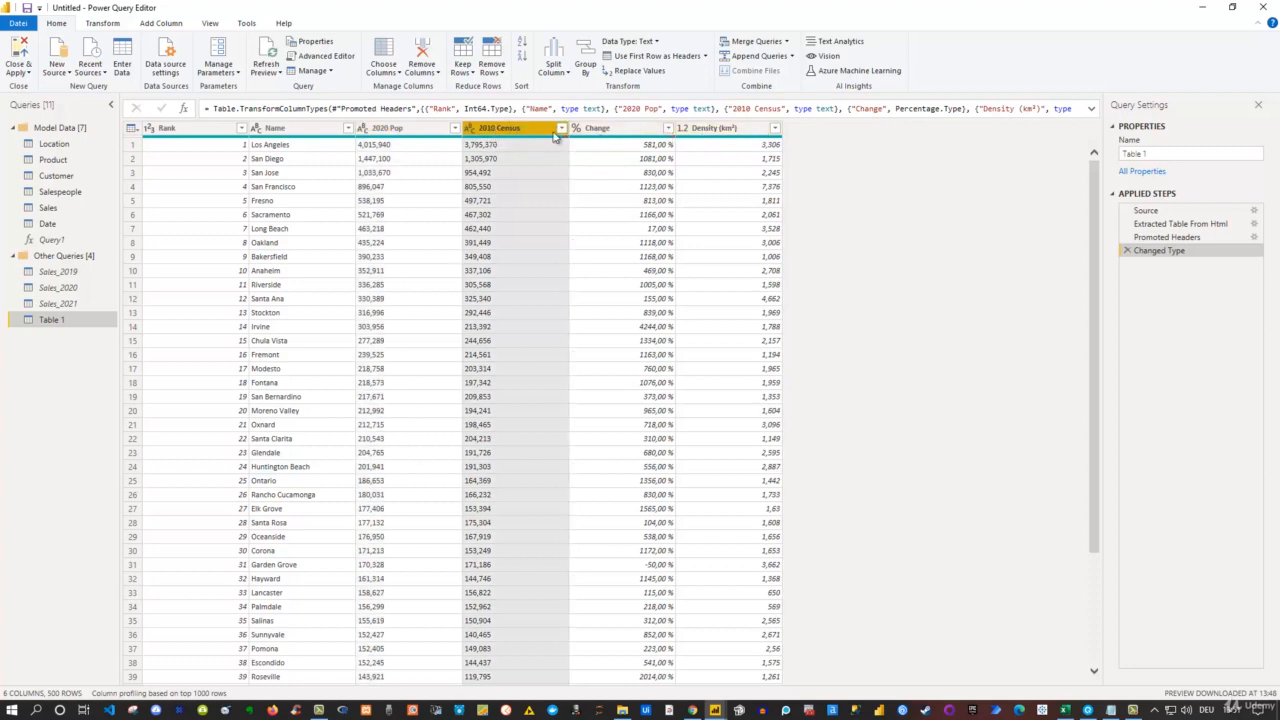
pyautogui.keyDown('shift'); pyautogui.click(728, 131); pyautogui.keyUp('shift')
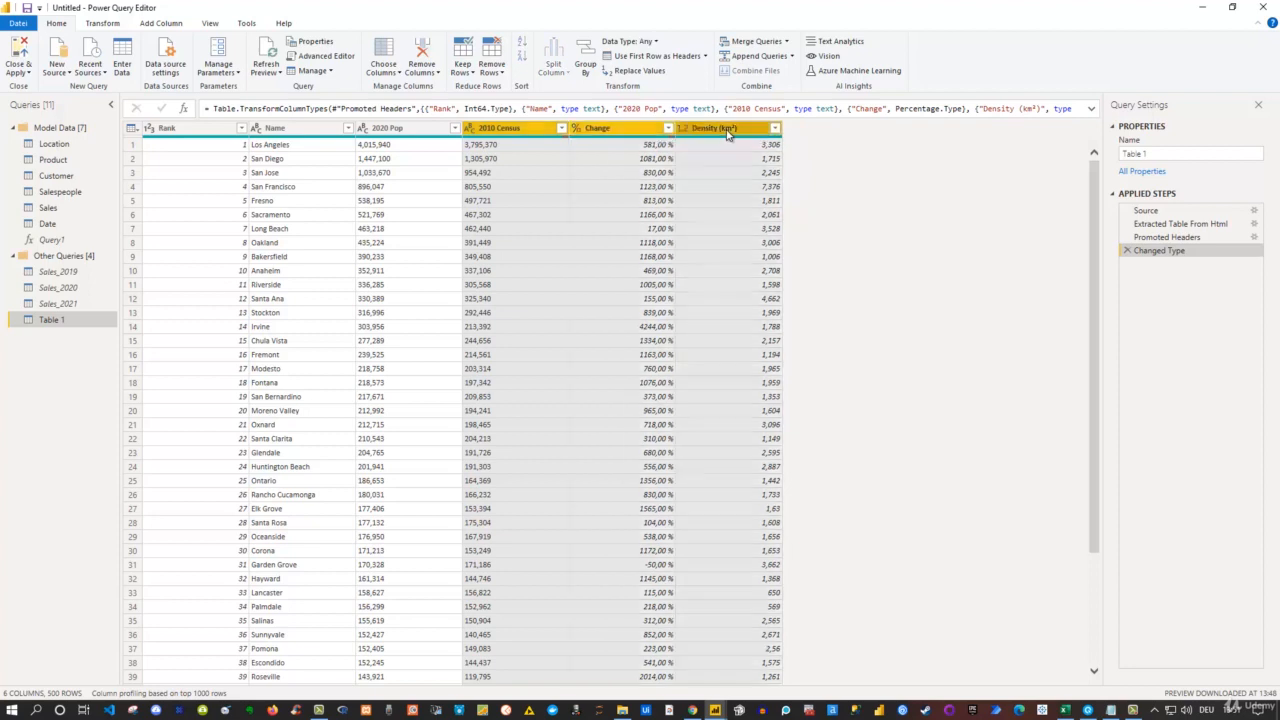
pyautogui.rightClick(728, 133)
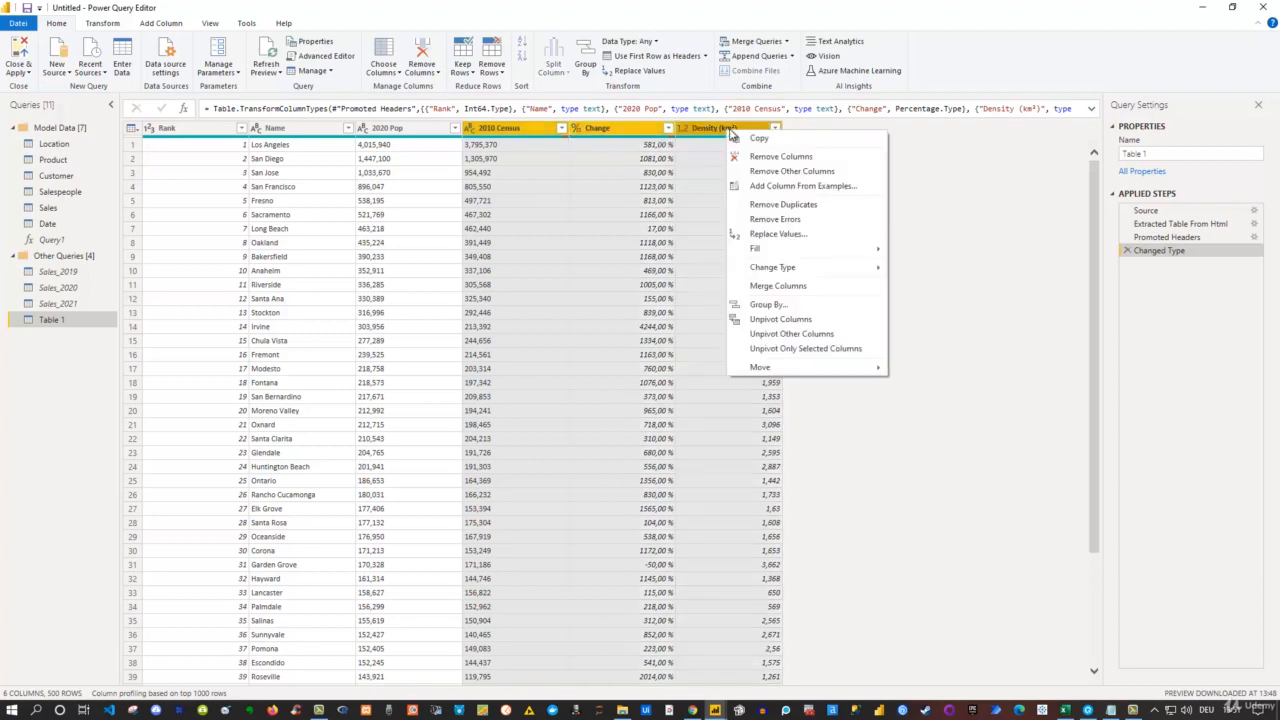
pyautogui.click(778, 156)
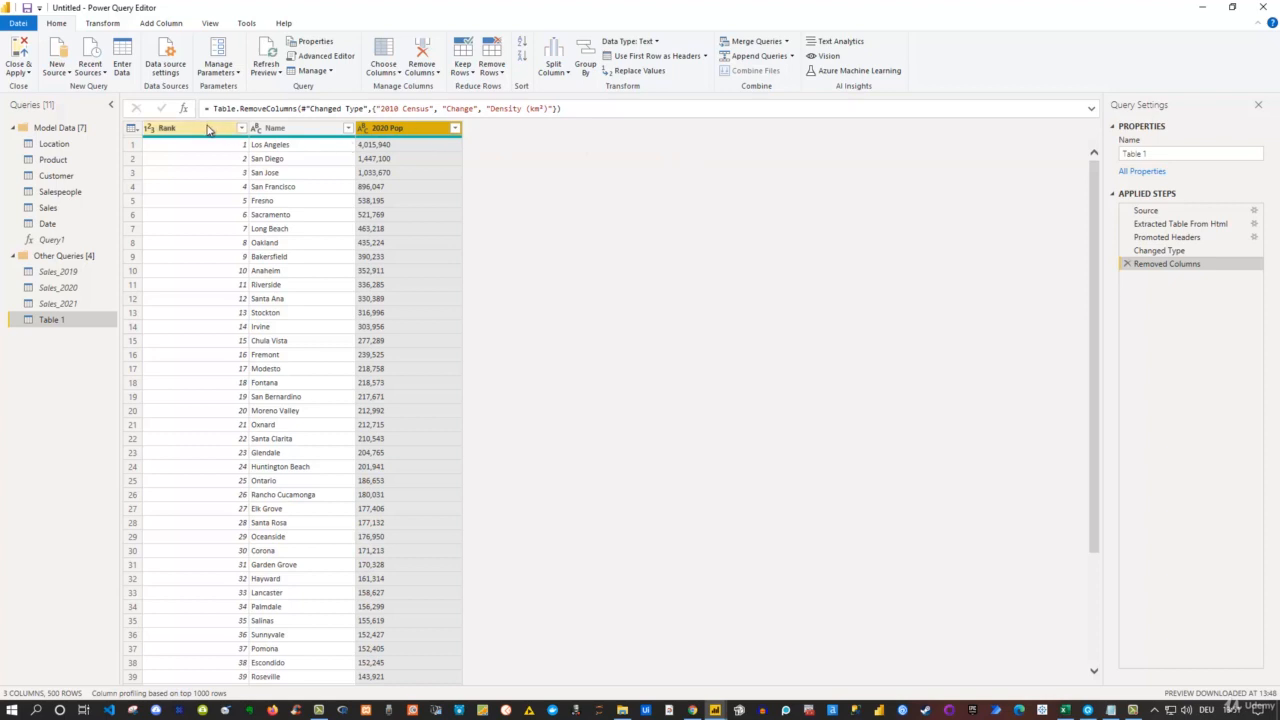
pyautogui.click(198, 130)
pyautogui.rightClick(198, 130)
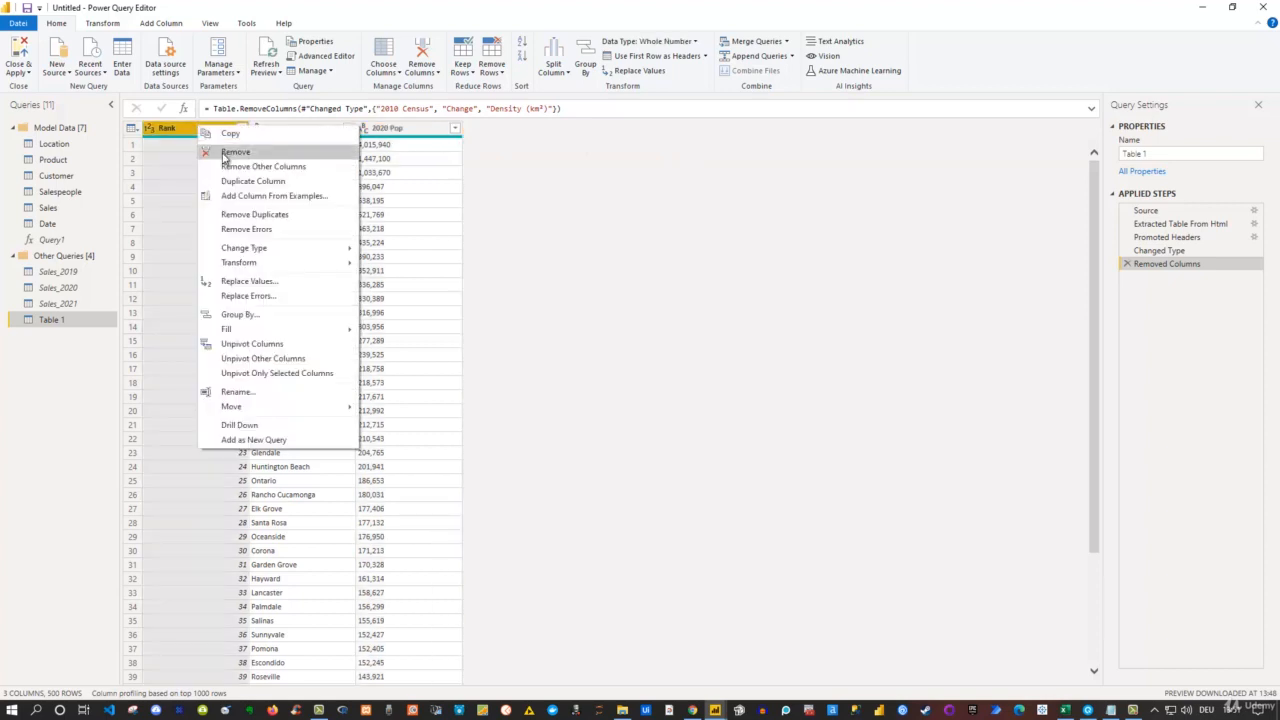
pyautogui.click(224, 152)
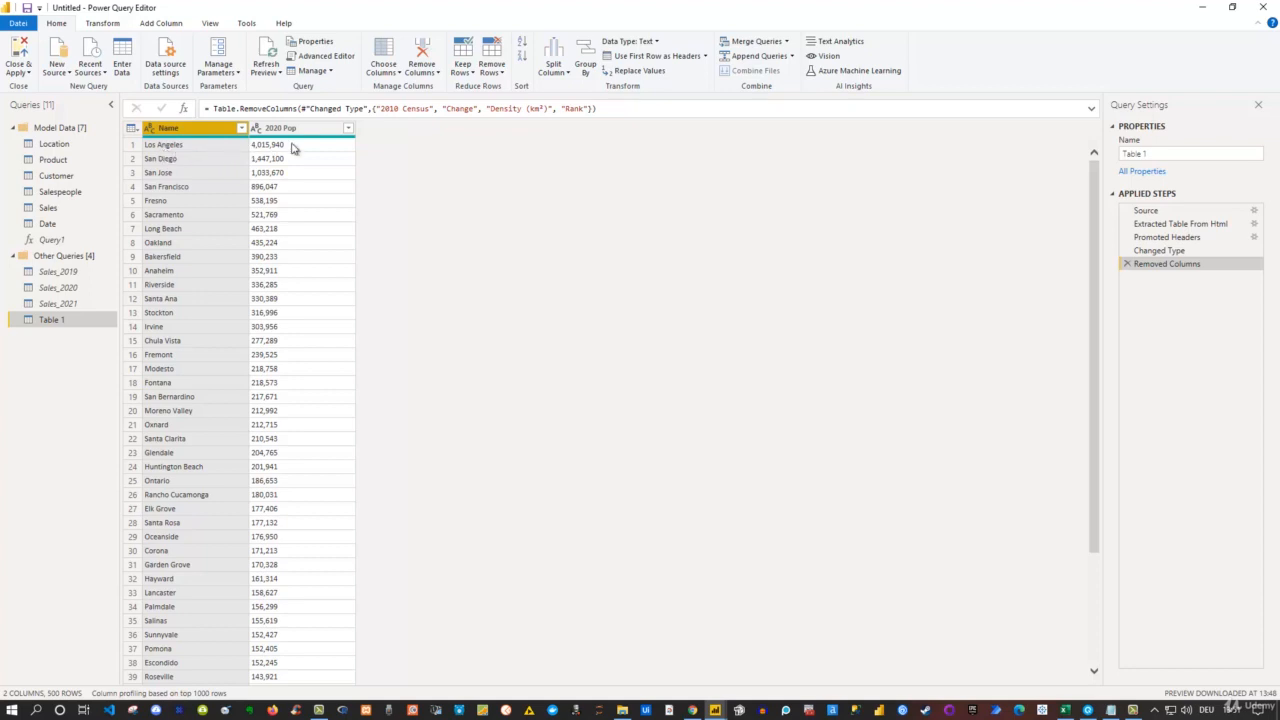
# Rename the Table 1 query as Webquery
pyautogui.click(1190, 153)
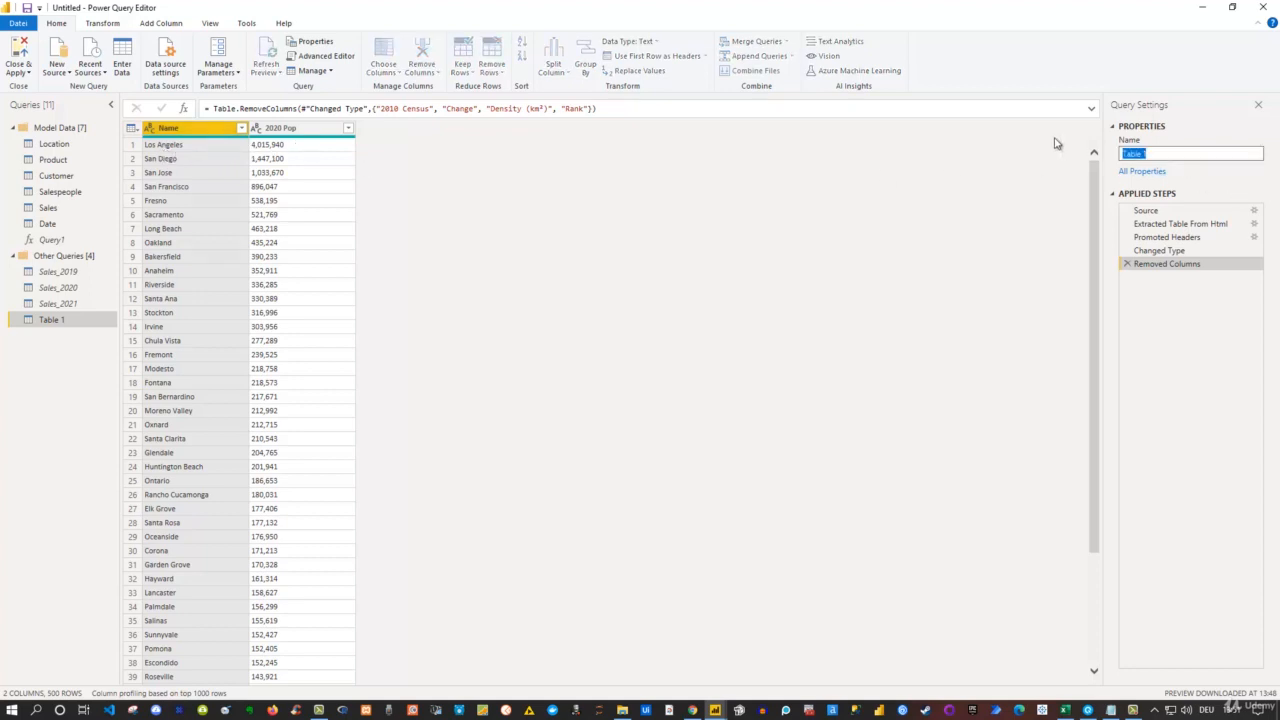
pyautogui.write('Webquery')
pyautogui.press('Return')
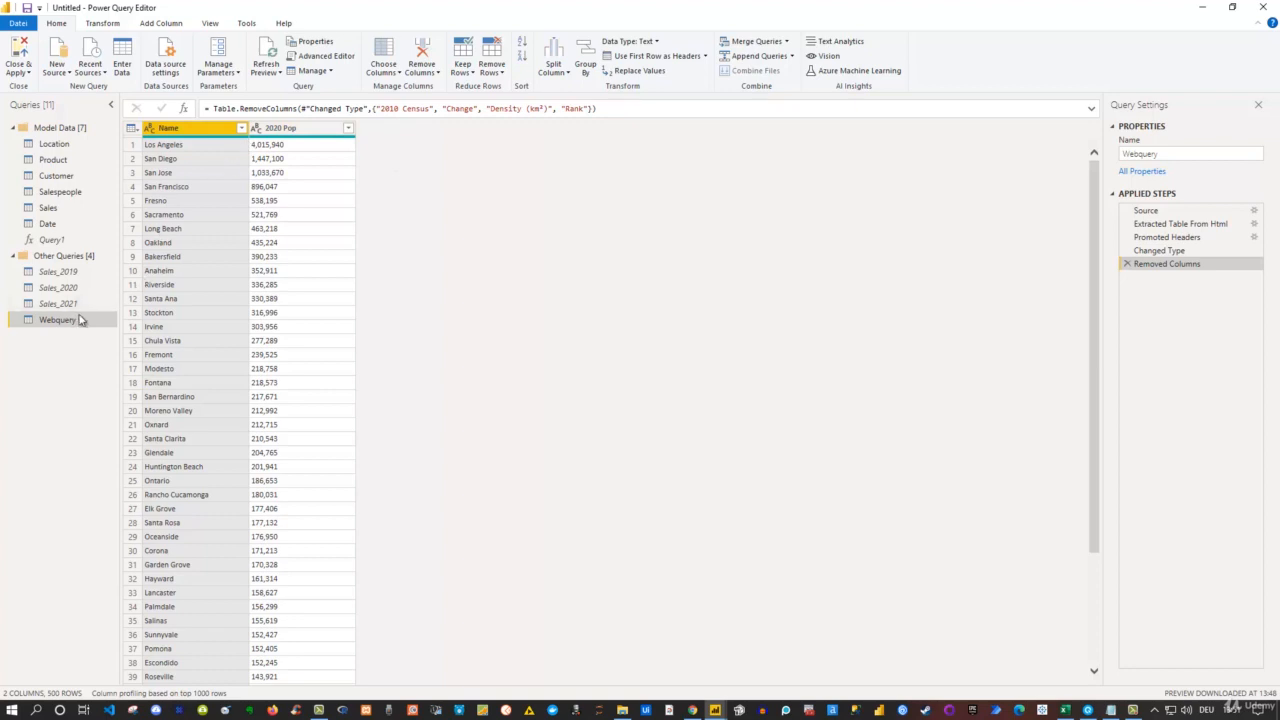
# Start merging queries into the existing Location query, choosing Webquery as the second table
pyautogui.click(58, 144)
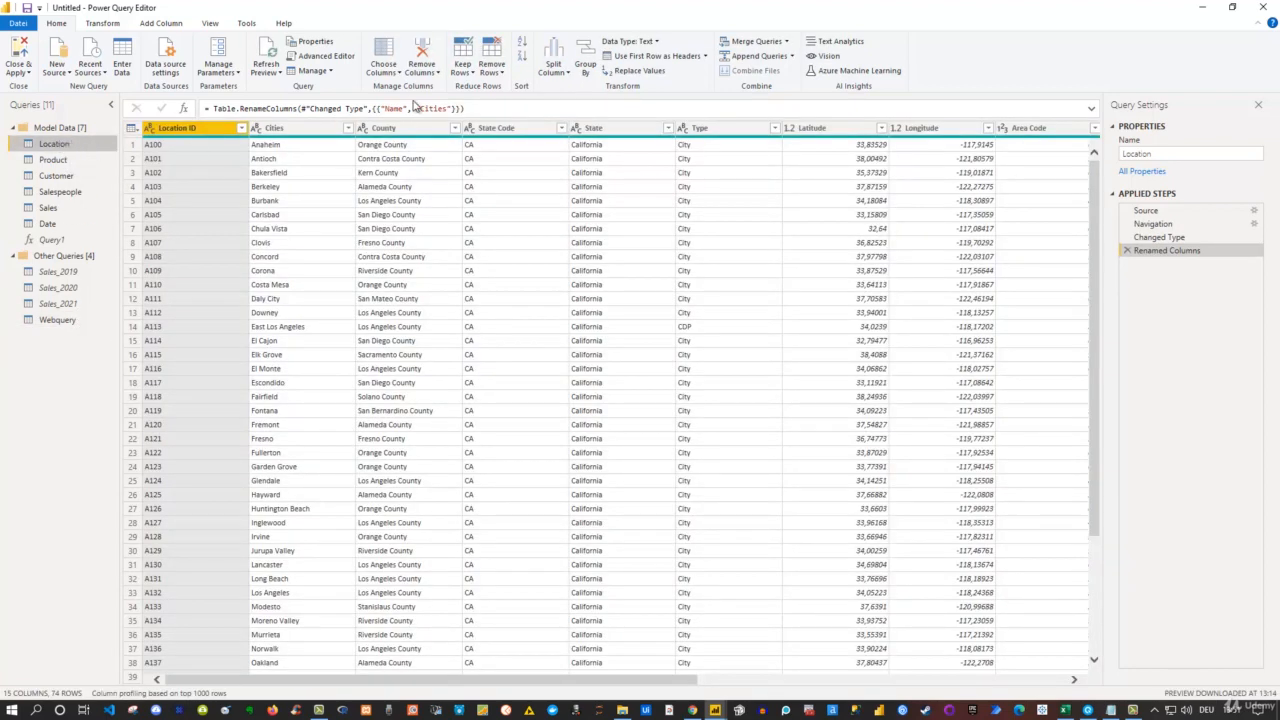
pyautogui.click(788, 46)
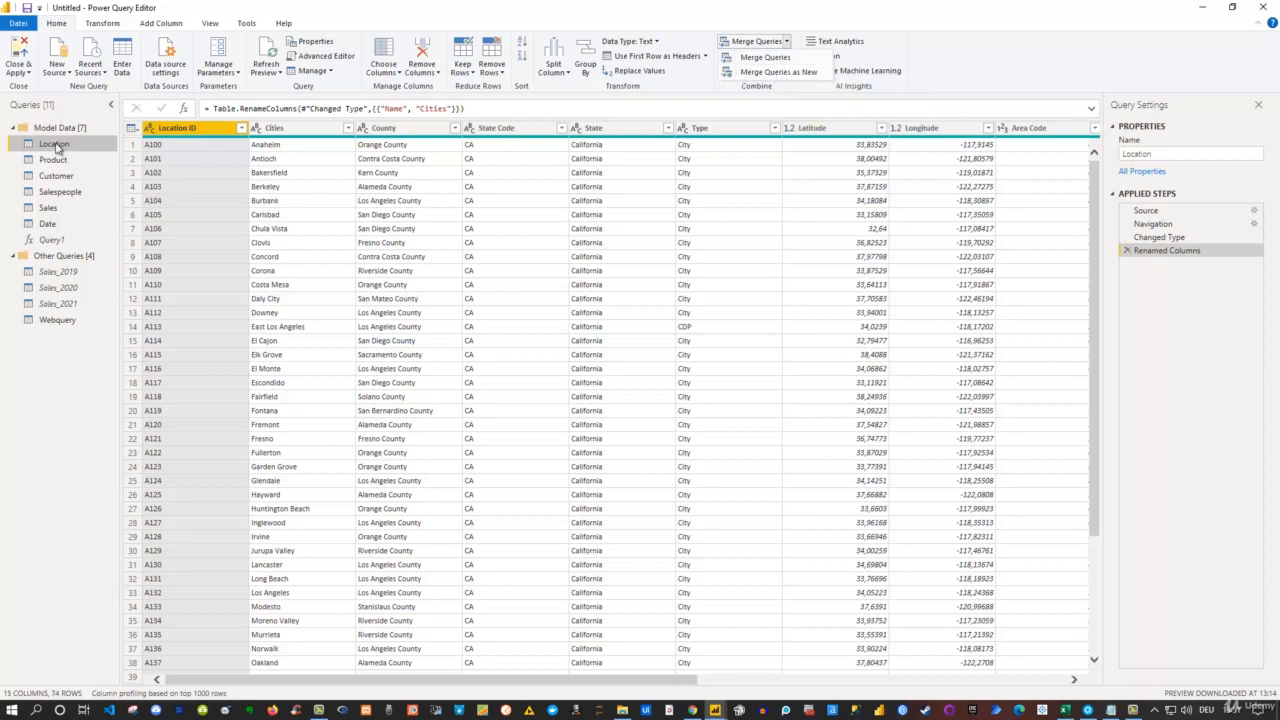
pyautogui.click(766, 60)
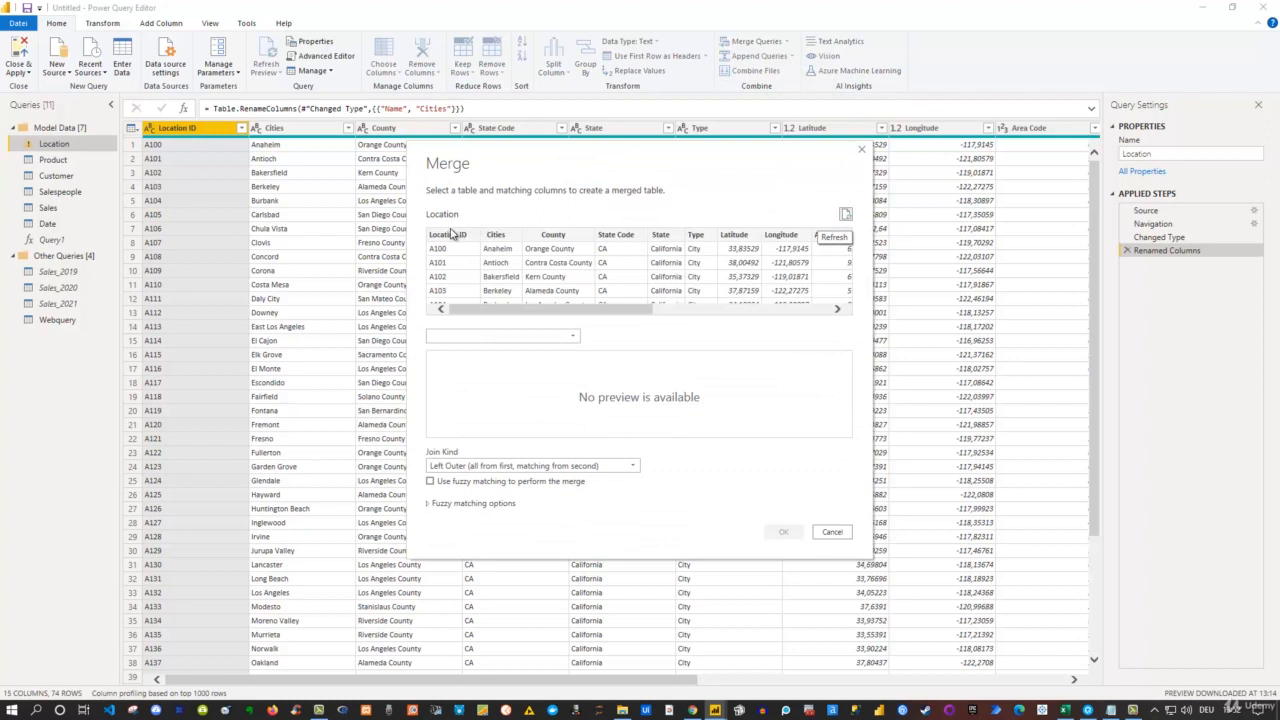
pyautogui.click(573, 338)
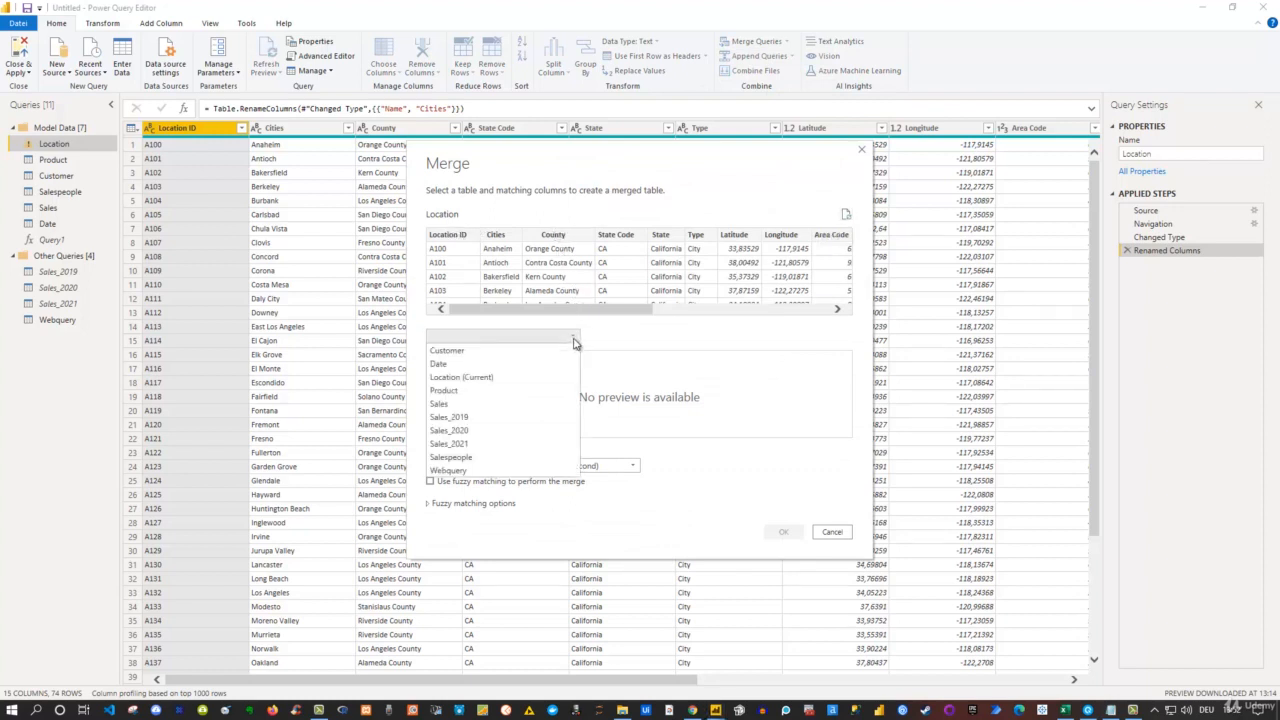
pyautogui.click(450, 471)
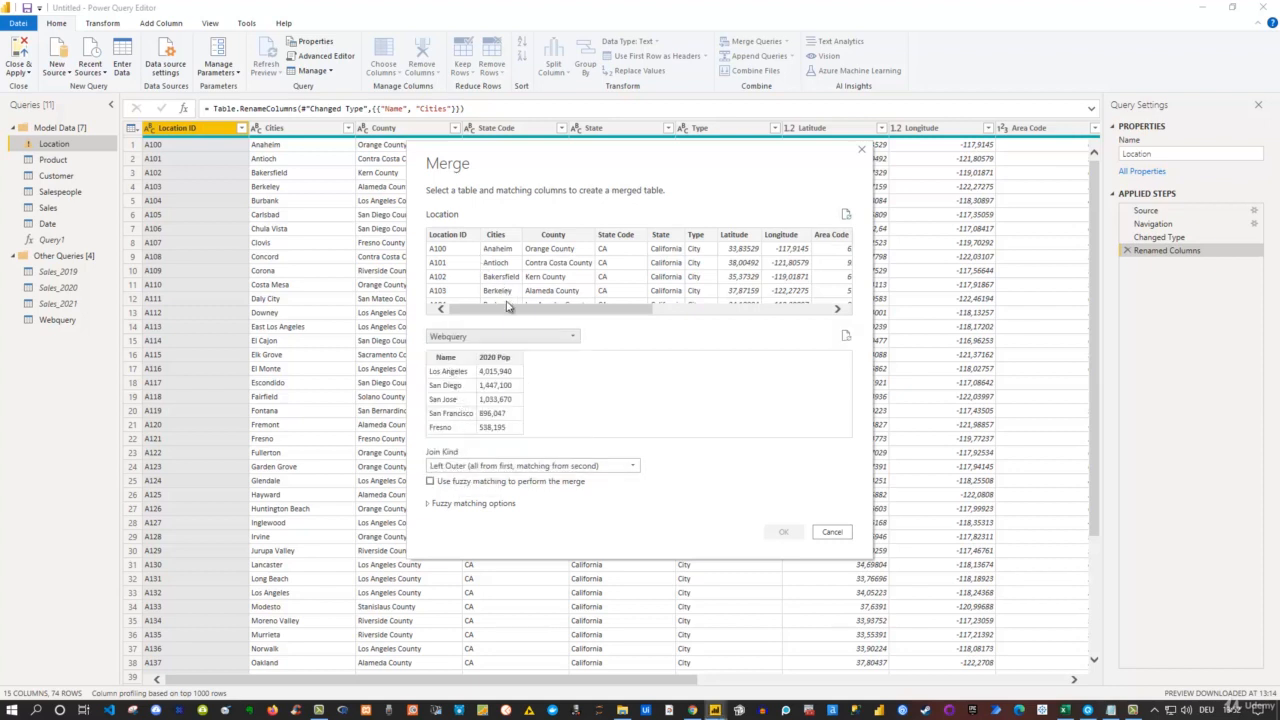
pyautogui.moveTo(508, 307); pyautogui.dragTo(462, 317)
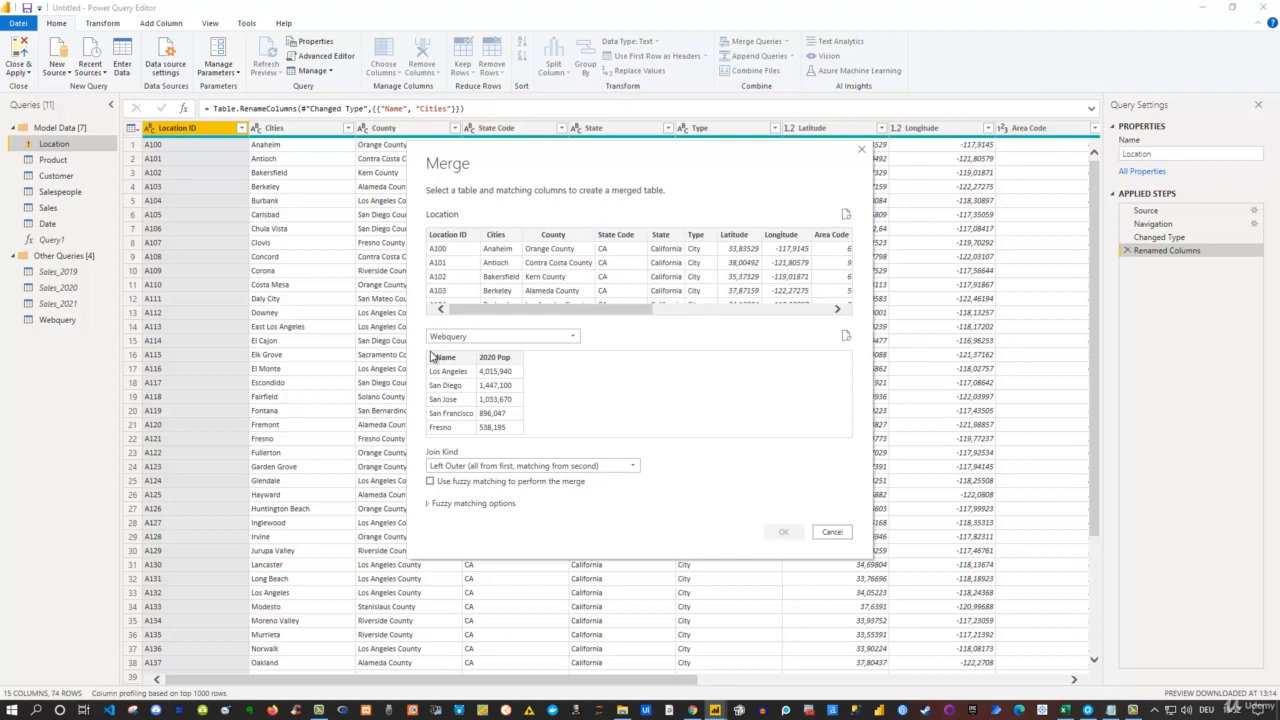
# Match Location's Cities column with Webquery's Name column using a Left Outer join, ignoring privacy level checks for this file
pyautogui.click(496, 235)
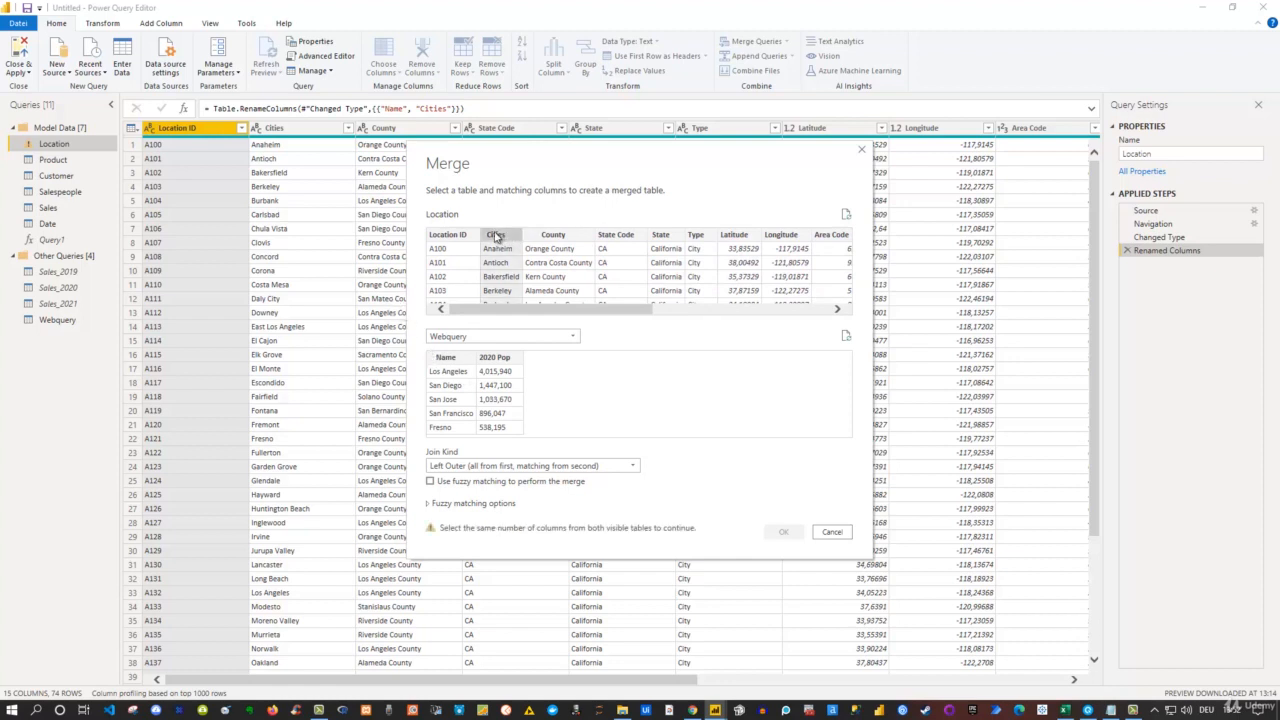
pyautogui.click(446, 358)
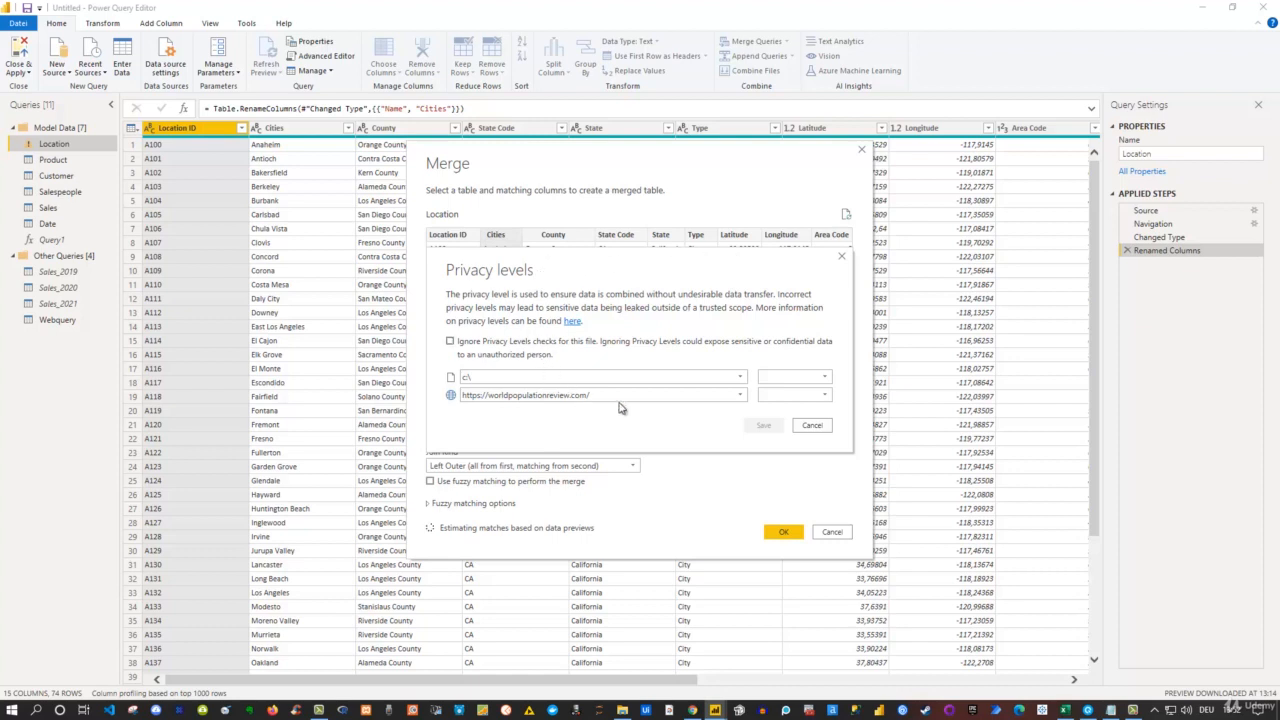
pyautogui.click(449, 342)
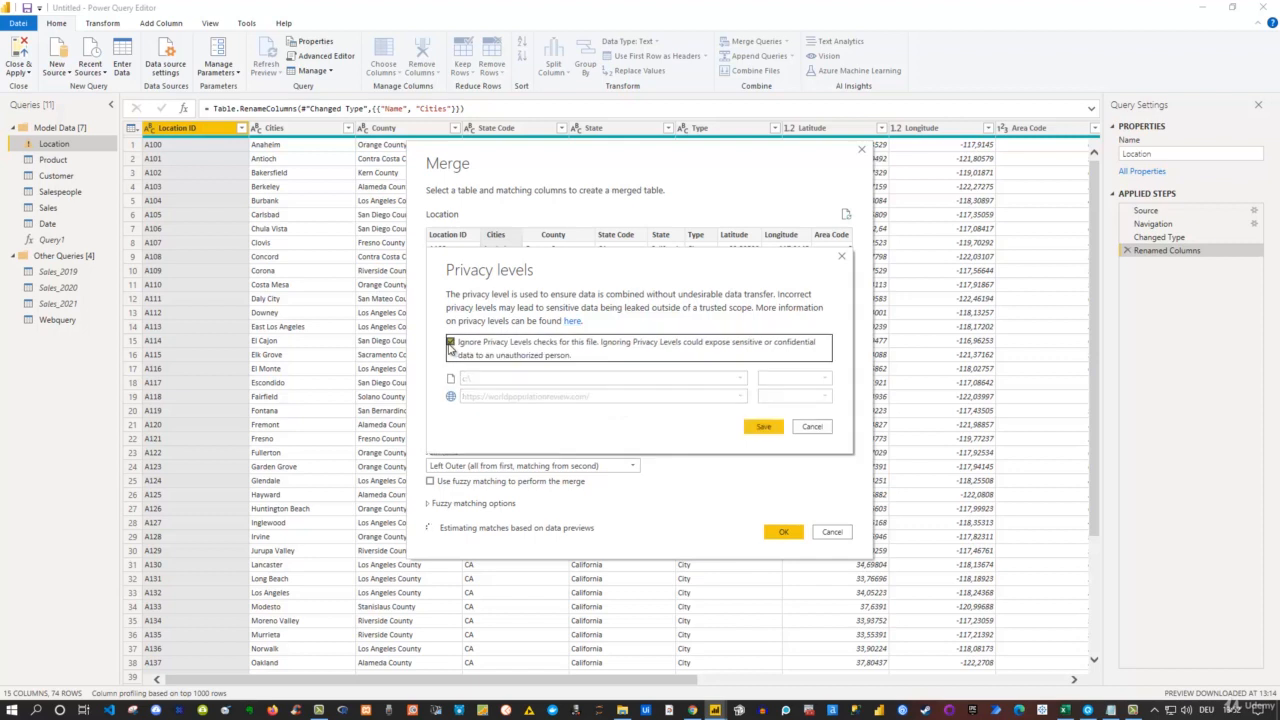
pyautogui.click(765, 428)
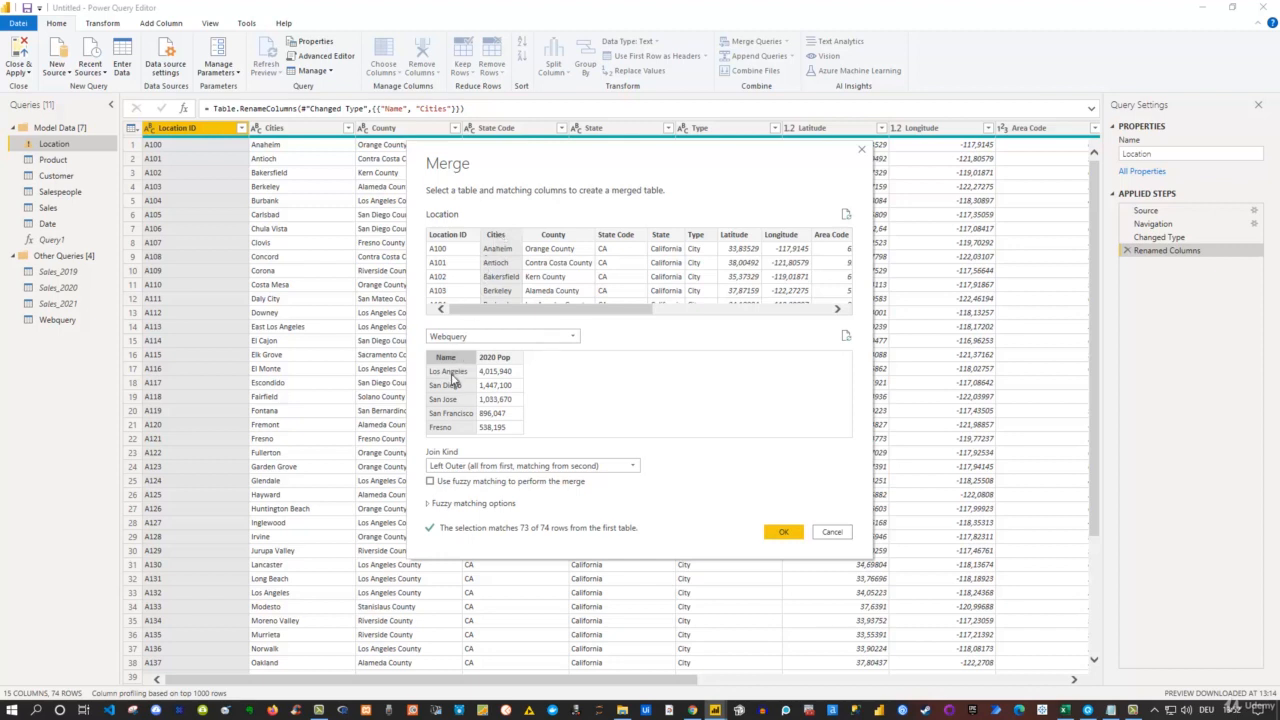
pyautogui.click(438, 468)
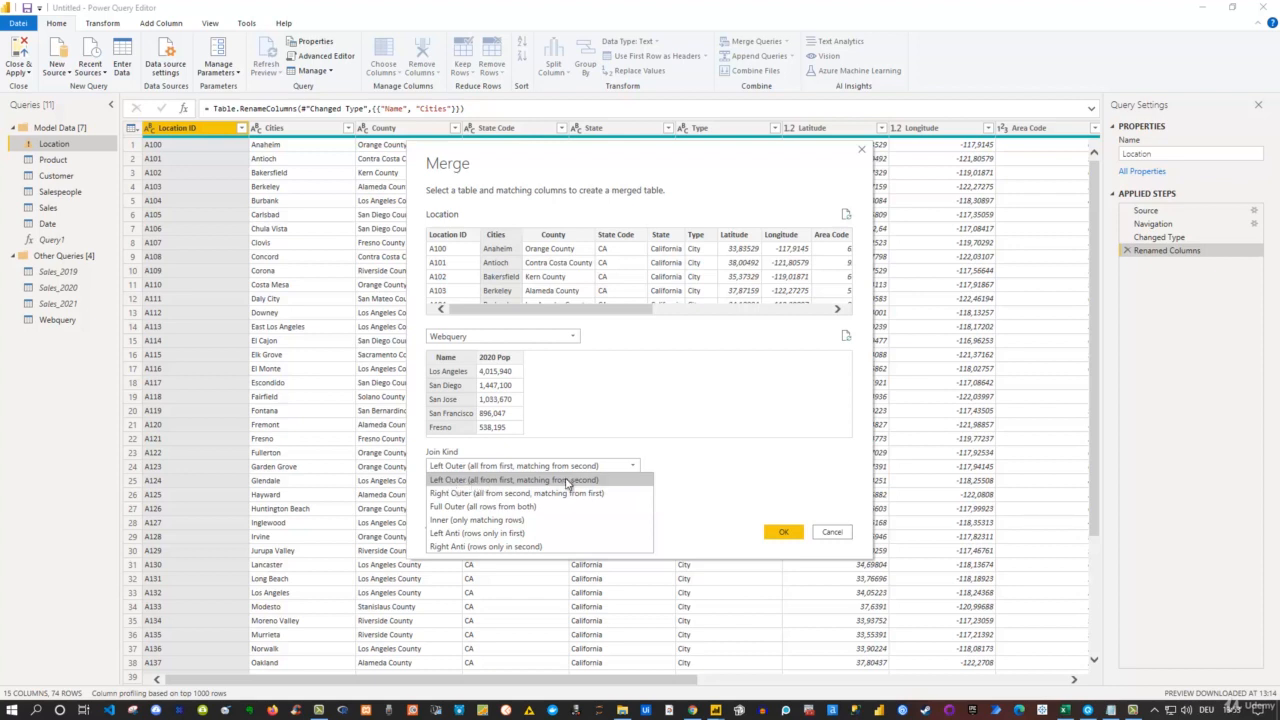
pyautogui.click(457, 481)
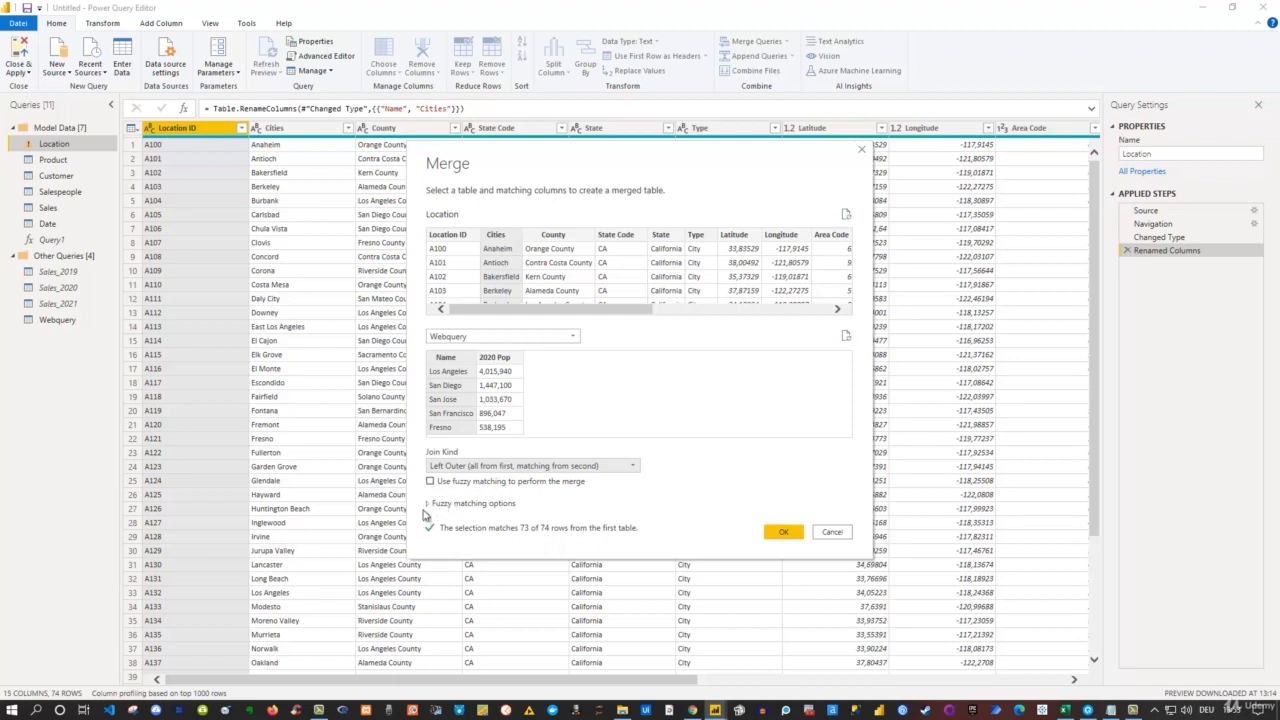
# Try fuzzy matching for the merge and review its similarity threshold and case options
pyautogui.click(430, 505)
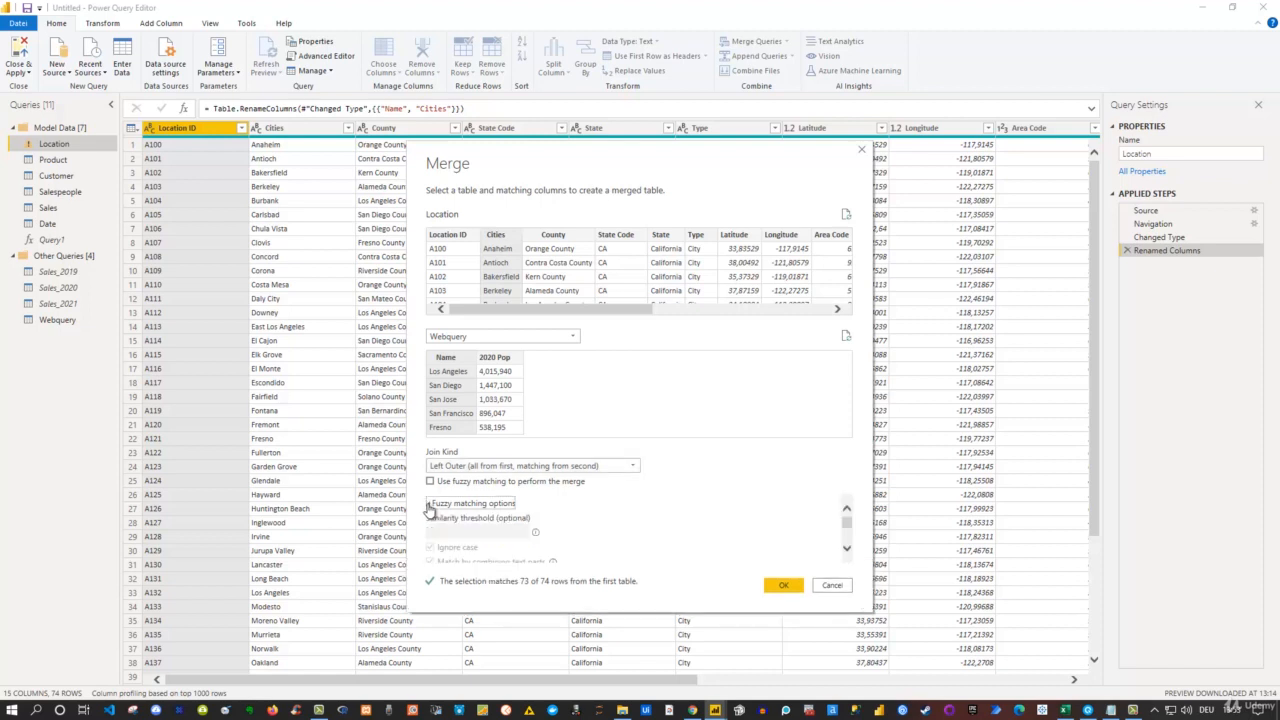
pyautogui.click(430, 504)
pyautogui.click(431, 482)
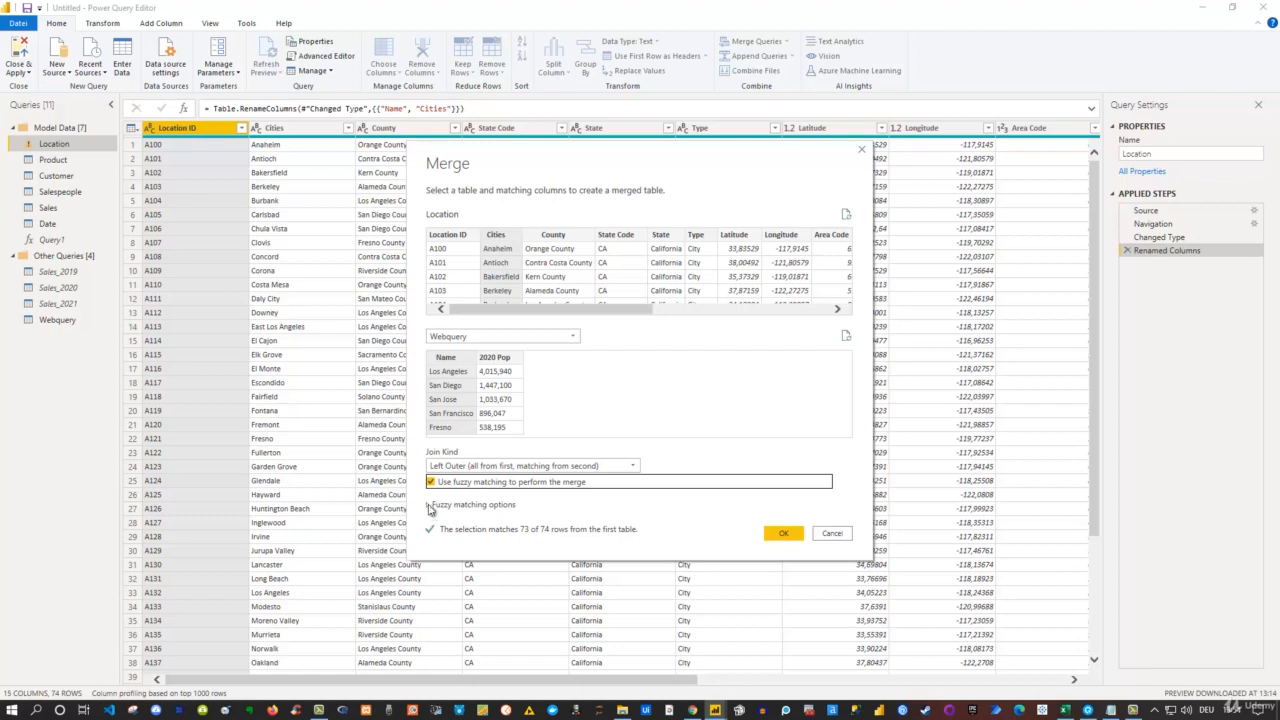
pyautogui.click(433, 505)
pyautogui.scroll(-1, 505, 518)
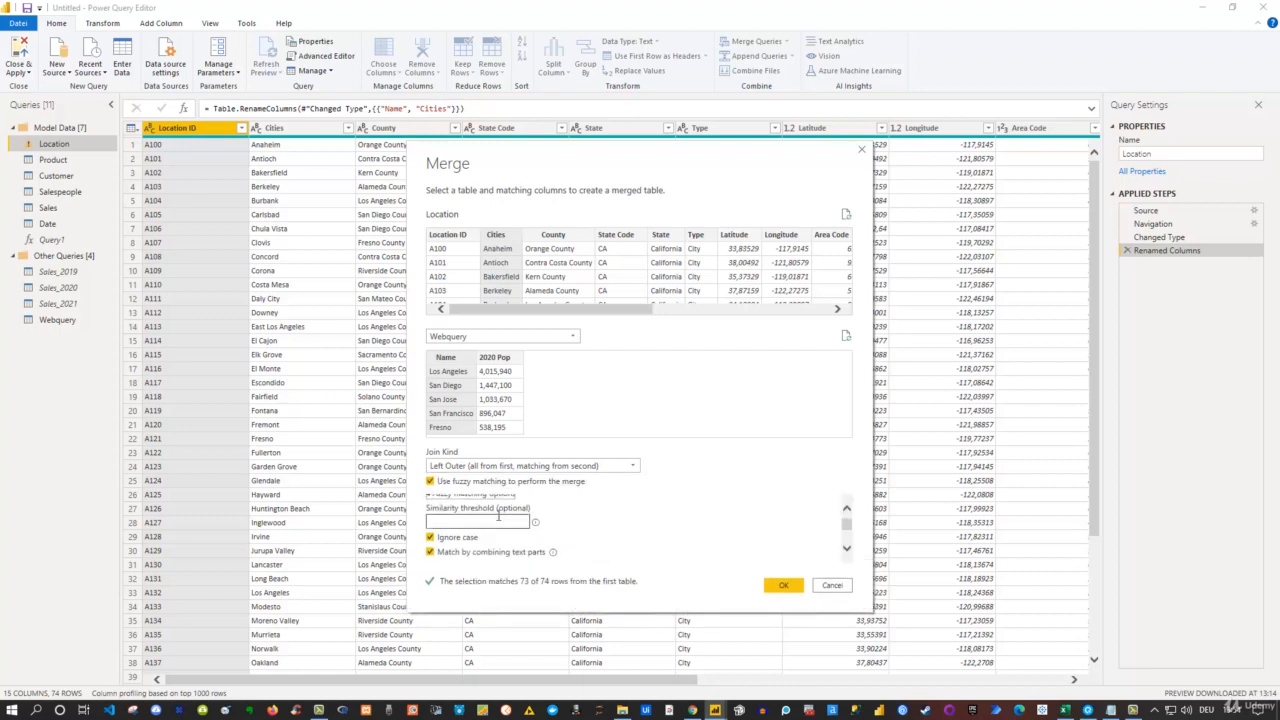
pyautogui.scroll(1, 495, 532)
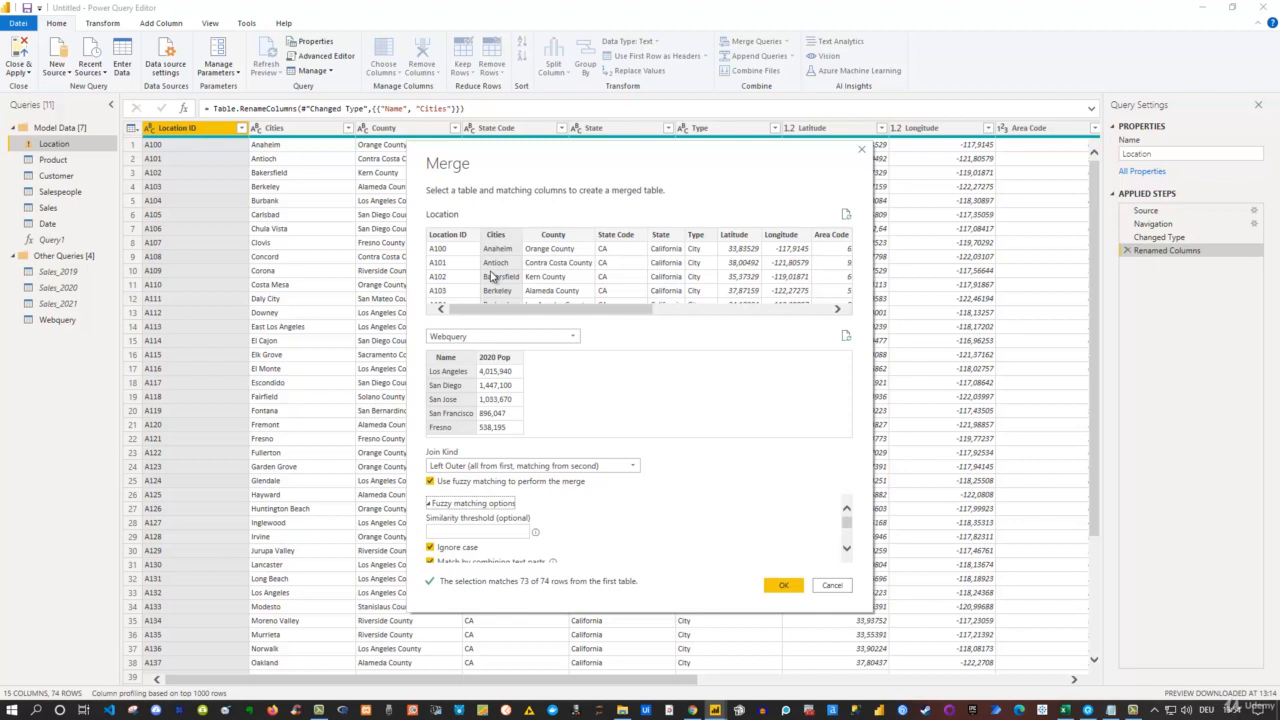
pyautogui.click(430, 481)
pyautogui.click(430, 481)
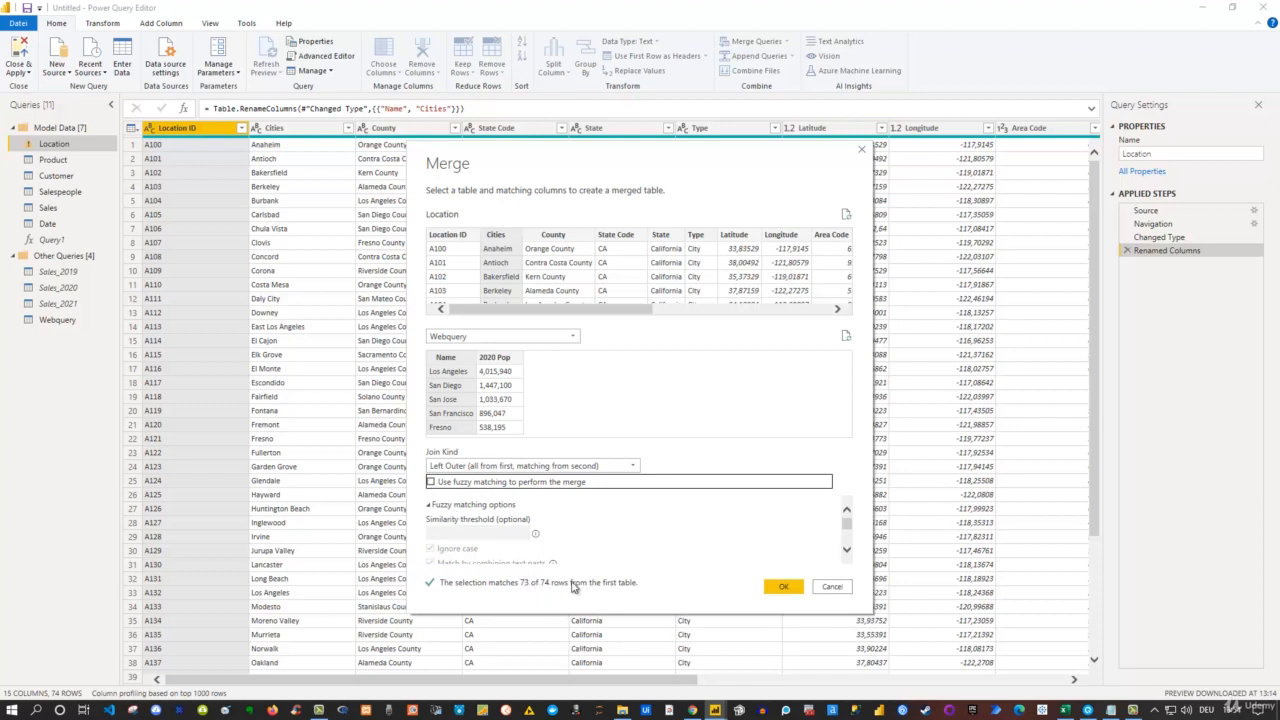
# Complete the merge and preview the nested Webquery tables of the first two rows
pyautogui.click(782, 587)
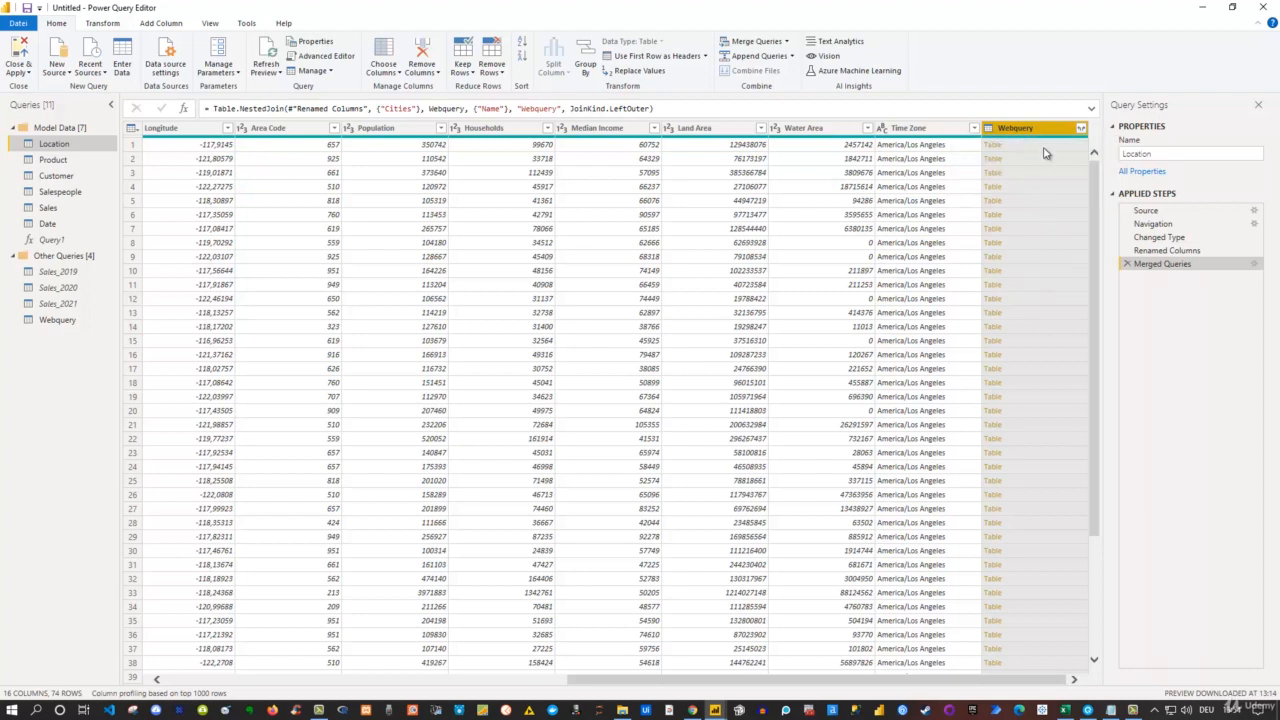
pyautogui.click(1044, 150)
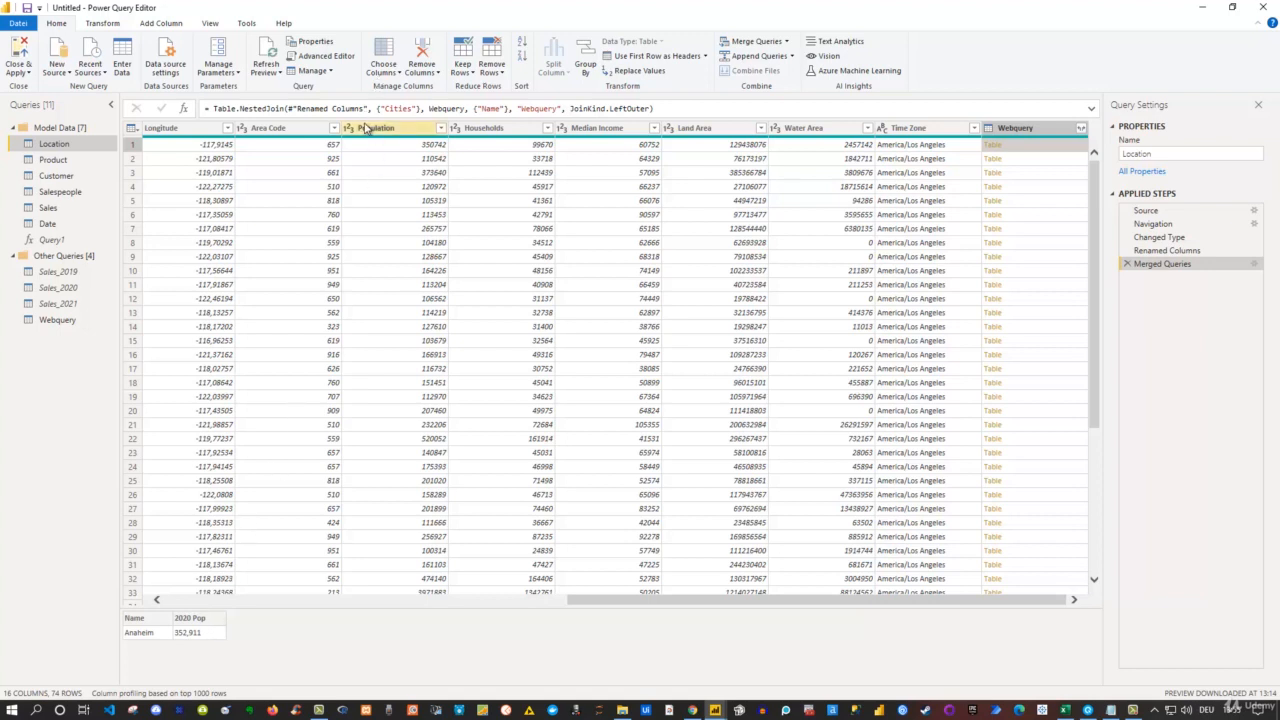
pyautogui.click(1038, 160)
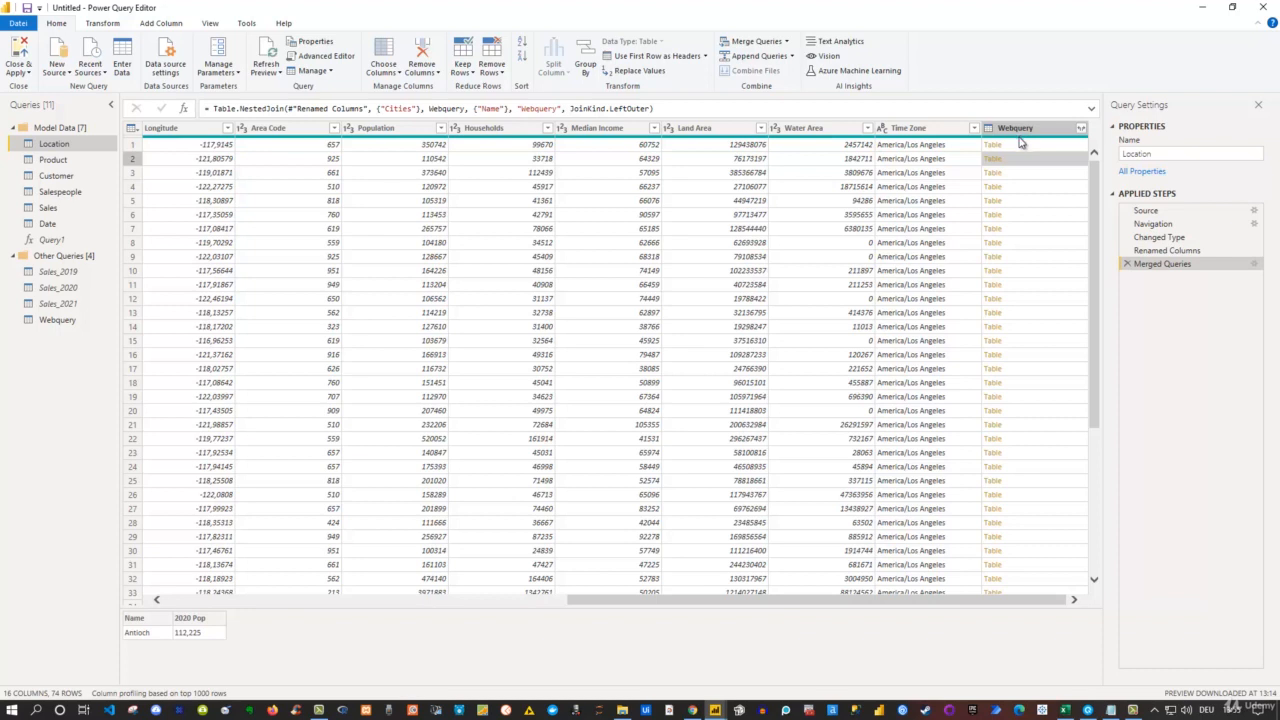
# Expand the merged Webquery column to only the 2020 Pop field, without the original column name as prefix
pyautogui.click(1081, 129)
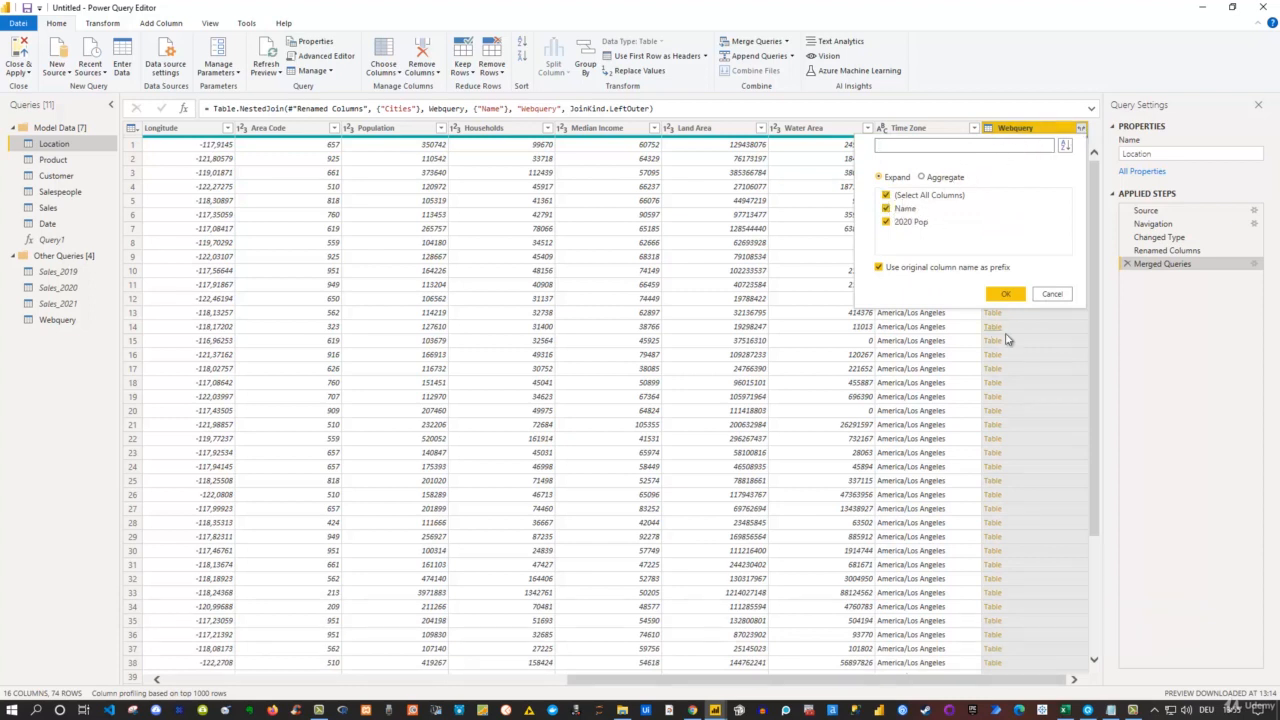
pyautogui.click(886, 210)
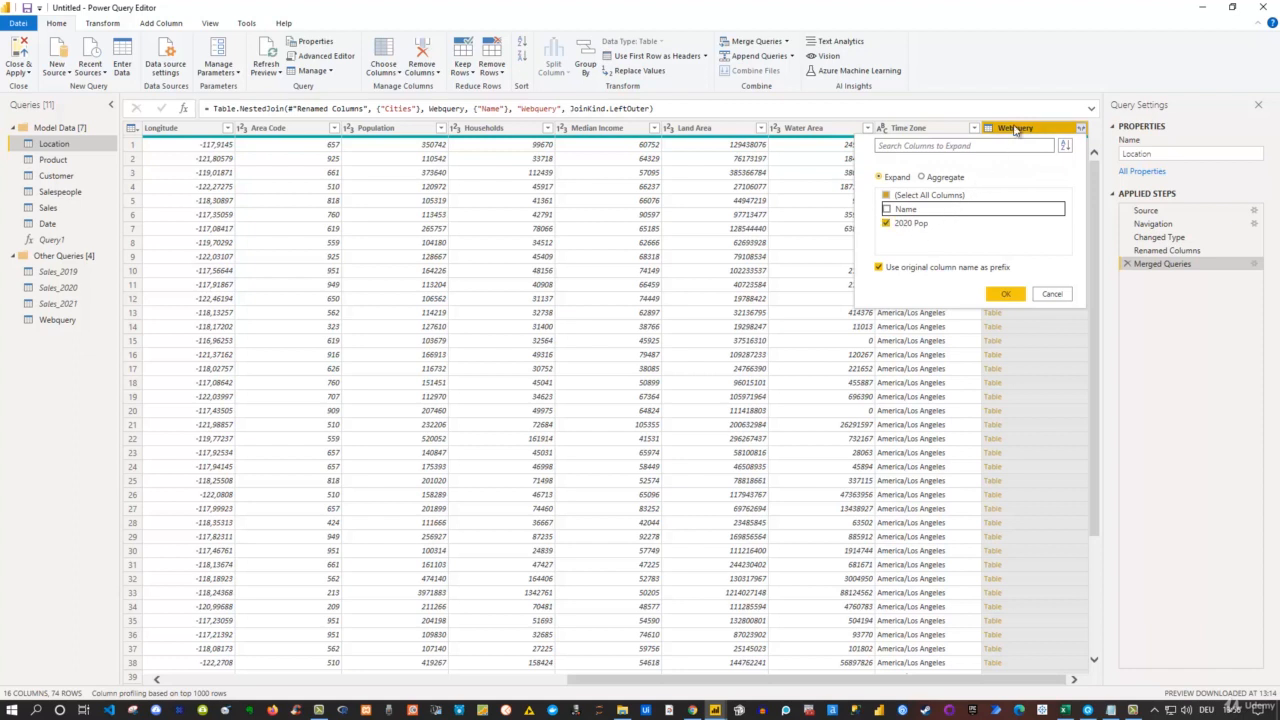
pyautogui.click(880, 270)
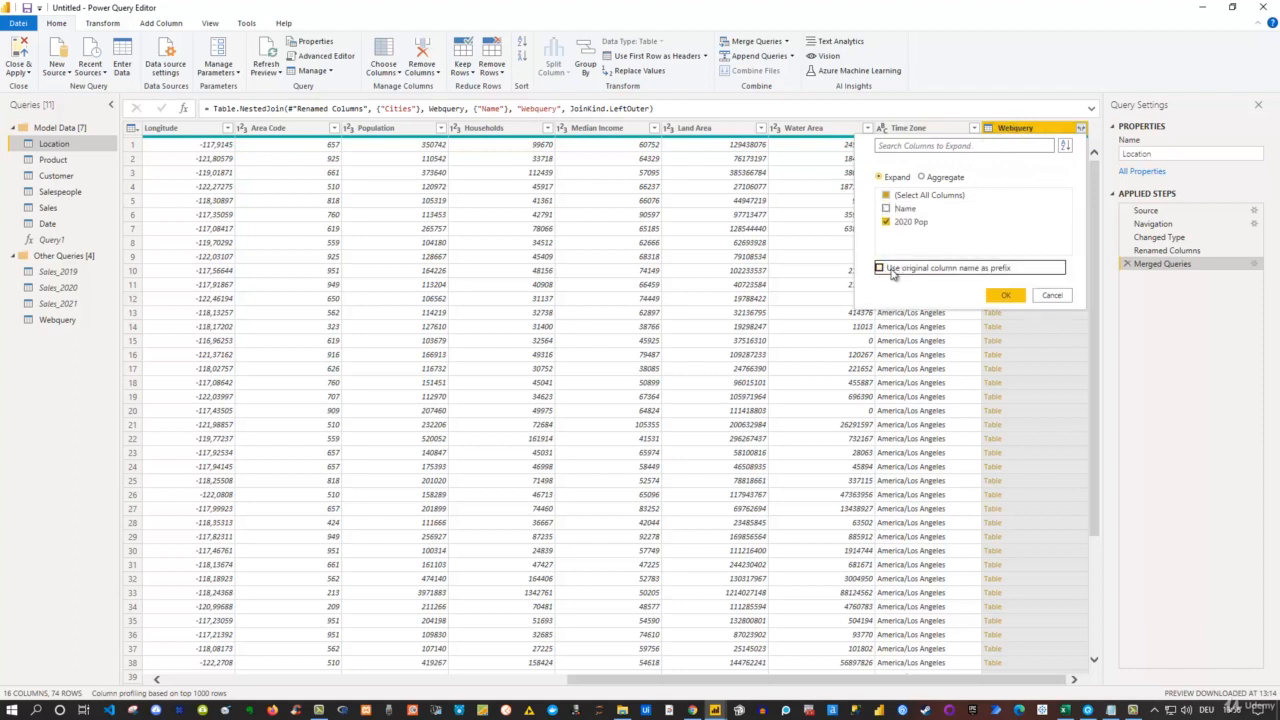
pyautogui.click(1006, 294)
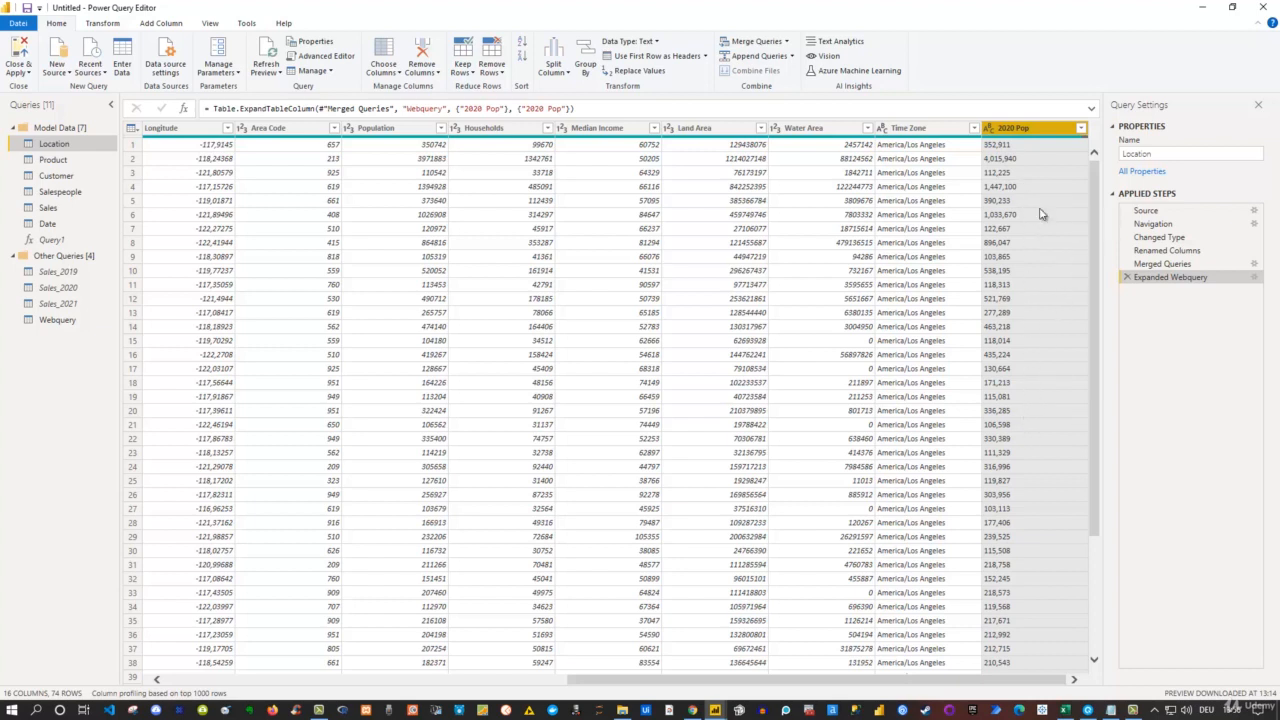
# Remove the old Population column from the Location query
pyautogui.click(411, 130)
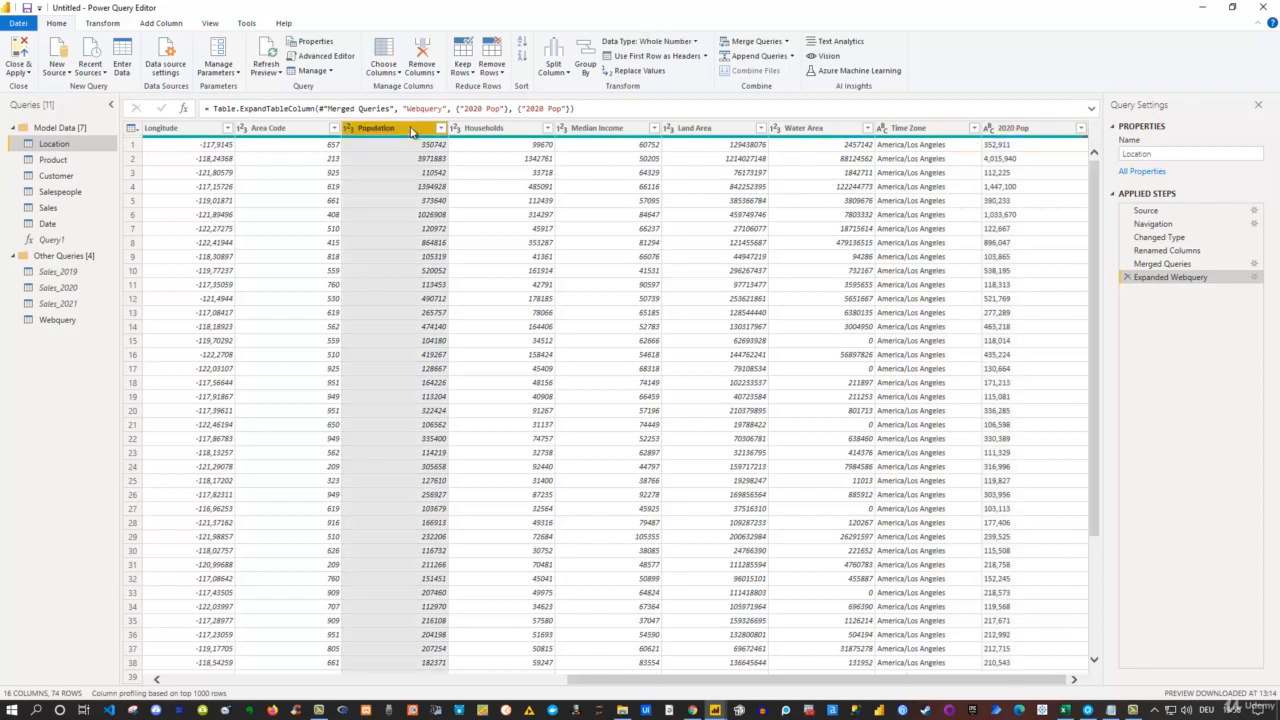
pyautogui.rightClick(411, 132)
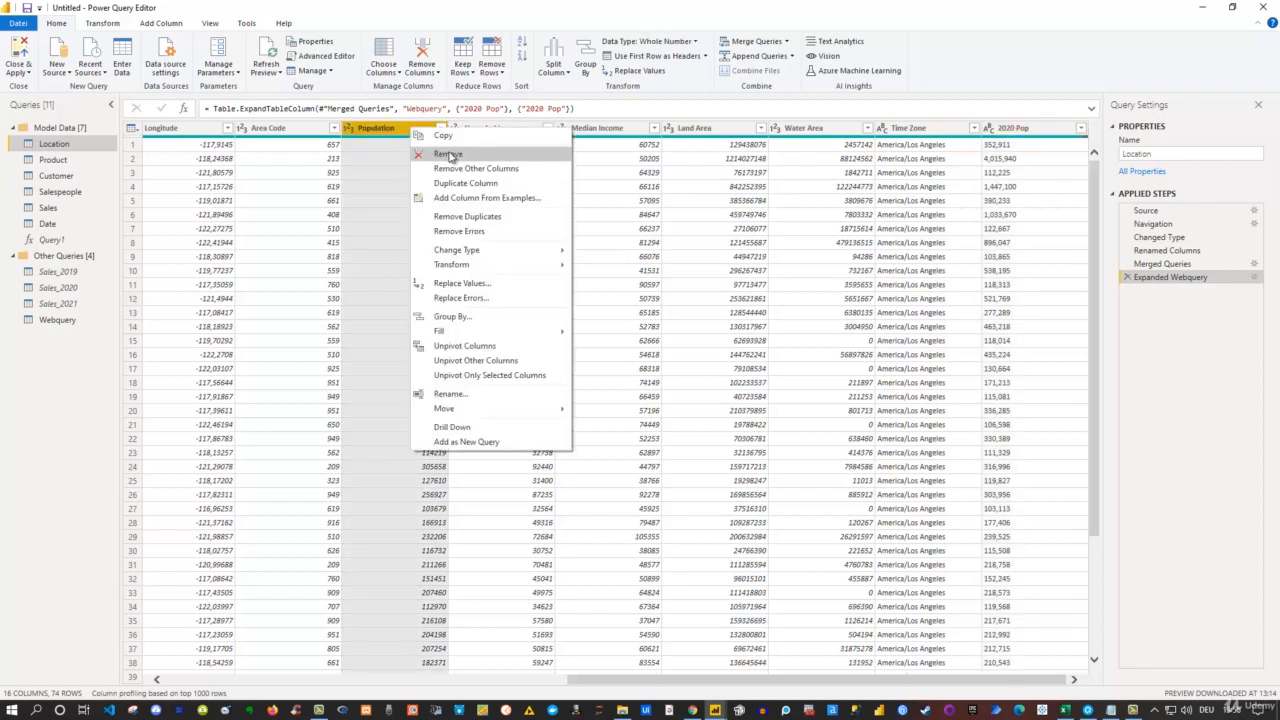
pyautogui.click(449, 155)
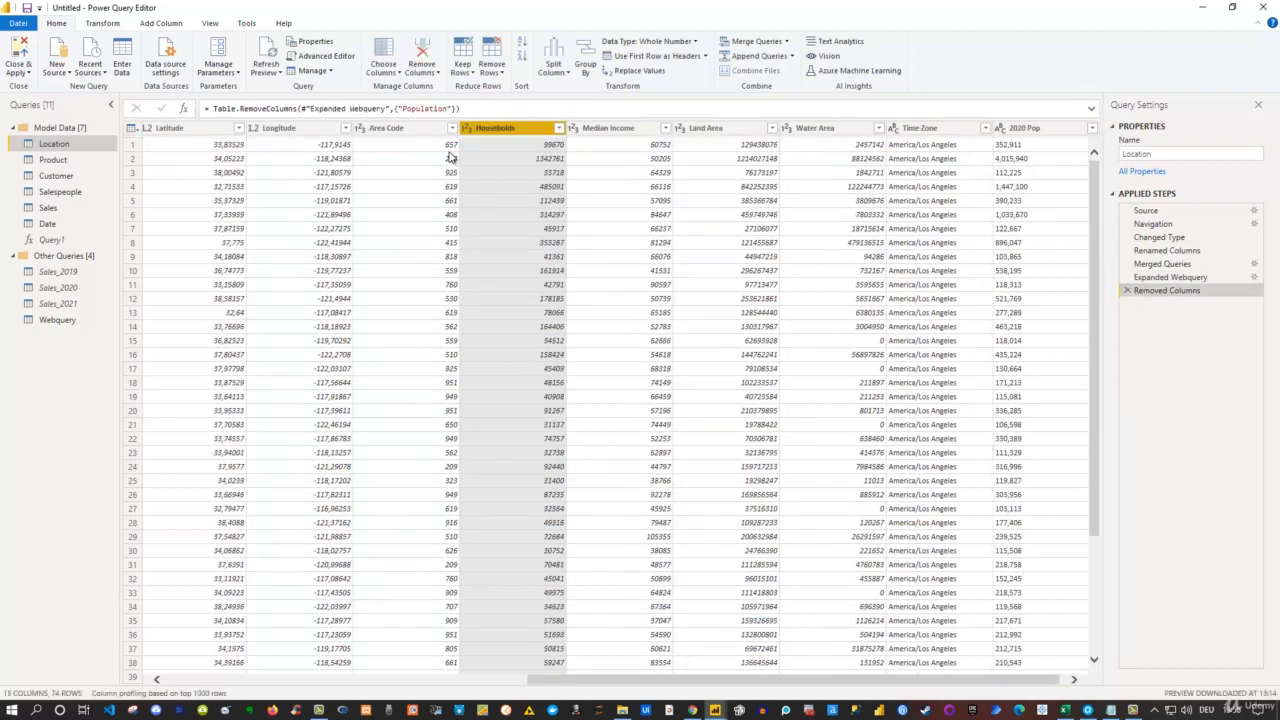
# Rename the 2020 Pop column of the Location query to Population
pyautogui.click(1034, 128)
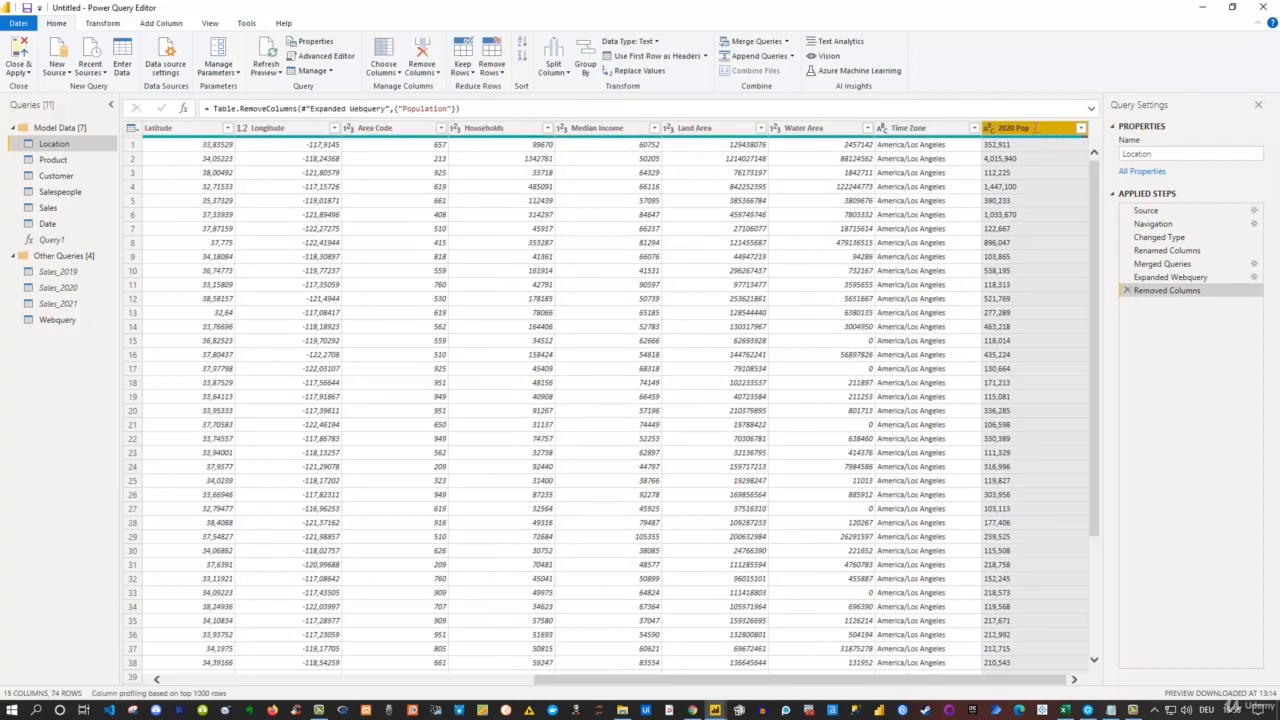
pyautogui.doubleClick(1034, 128)
pyautogui.write('Po')
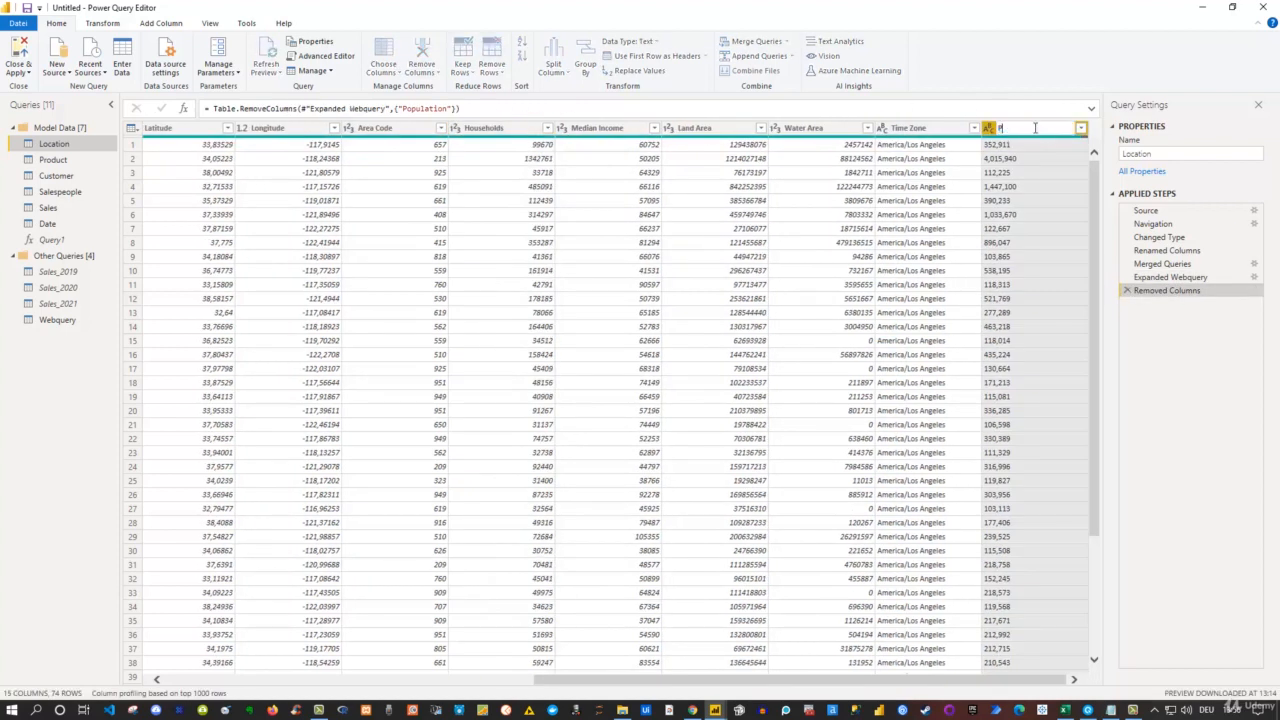
pyautogui.write('pulation')
pyautogui.press('Return')
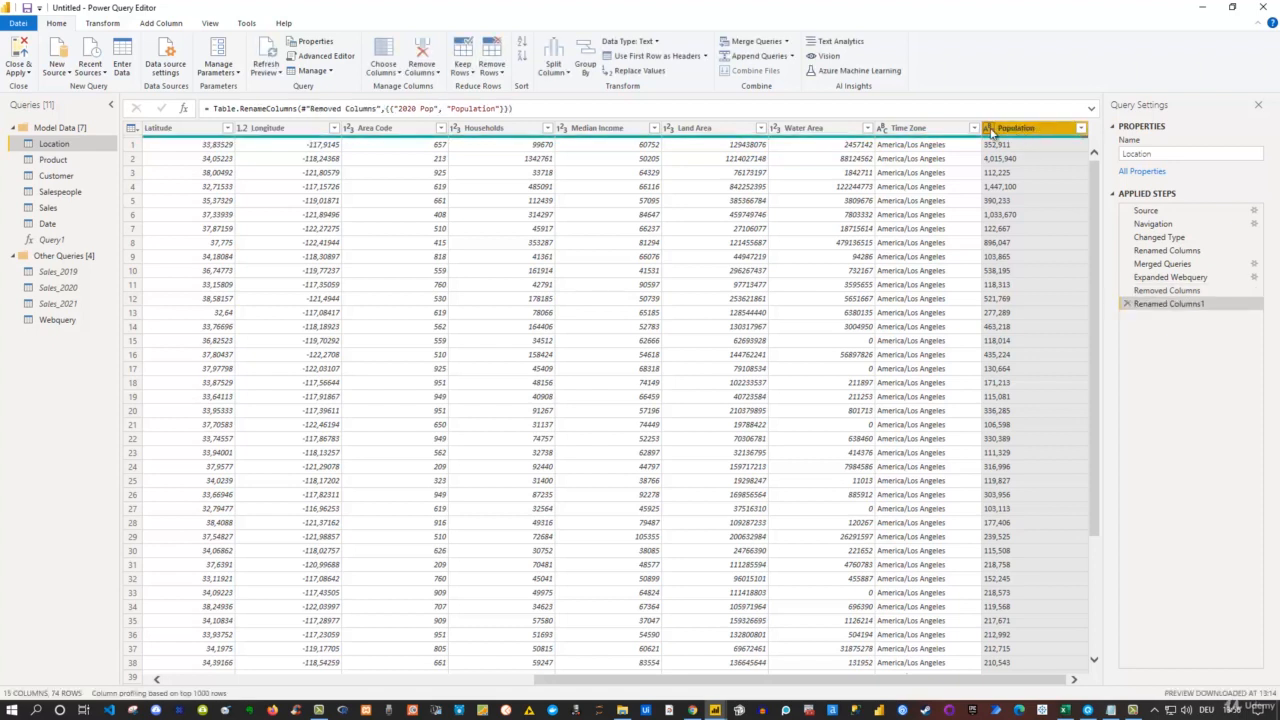
# Try to convert the Population column directly to Whole Number, and remove that type change from the applied steps
pyautogui.click(990, 130)
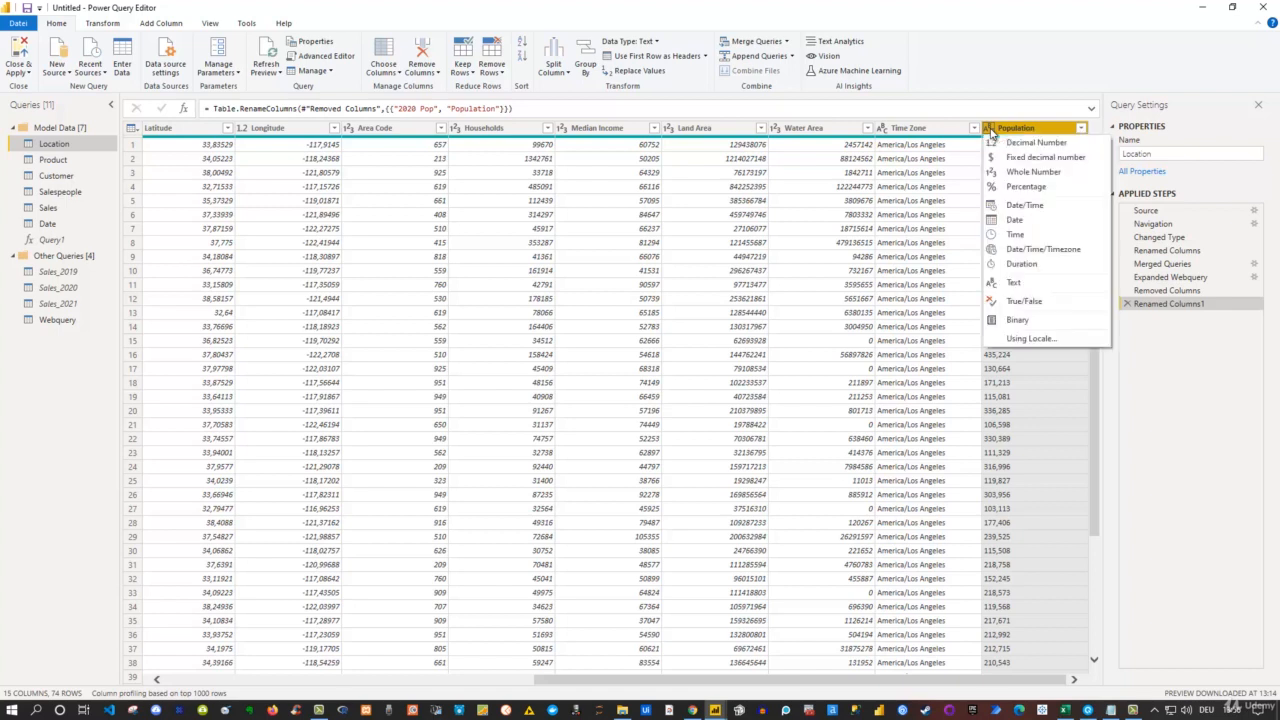
pyautogui.click(1031, 174)
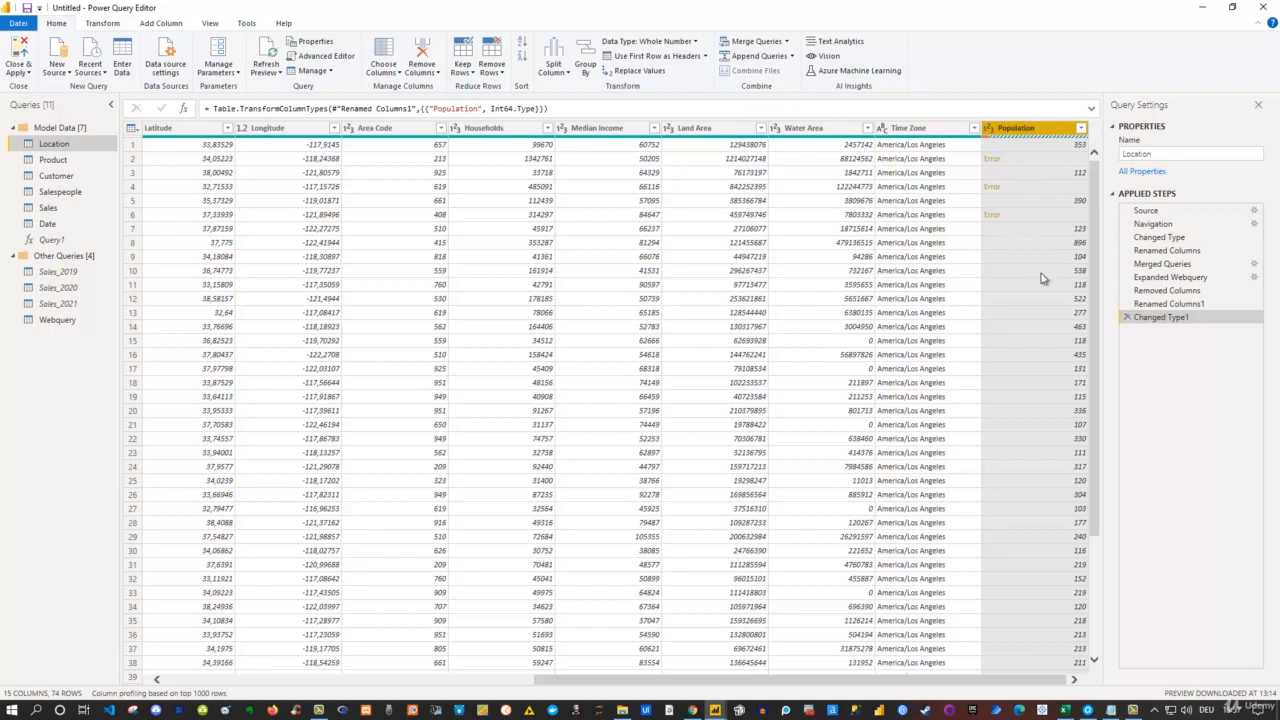
pyautogui.click(1129, 317)
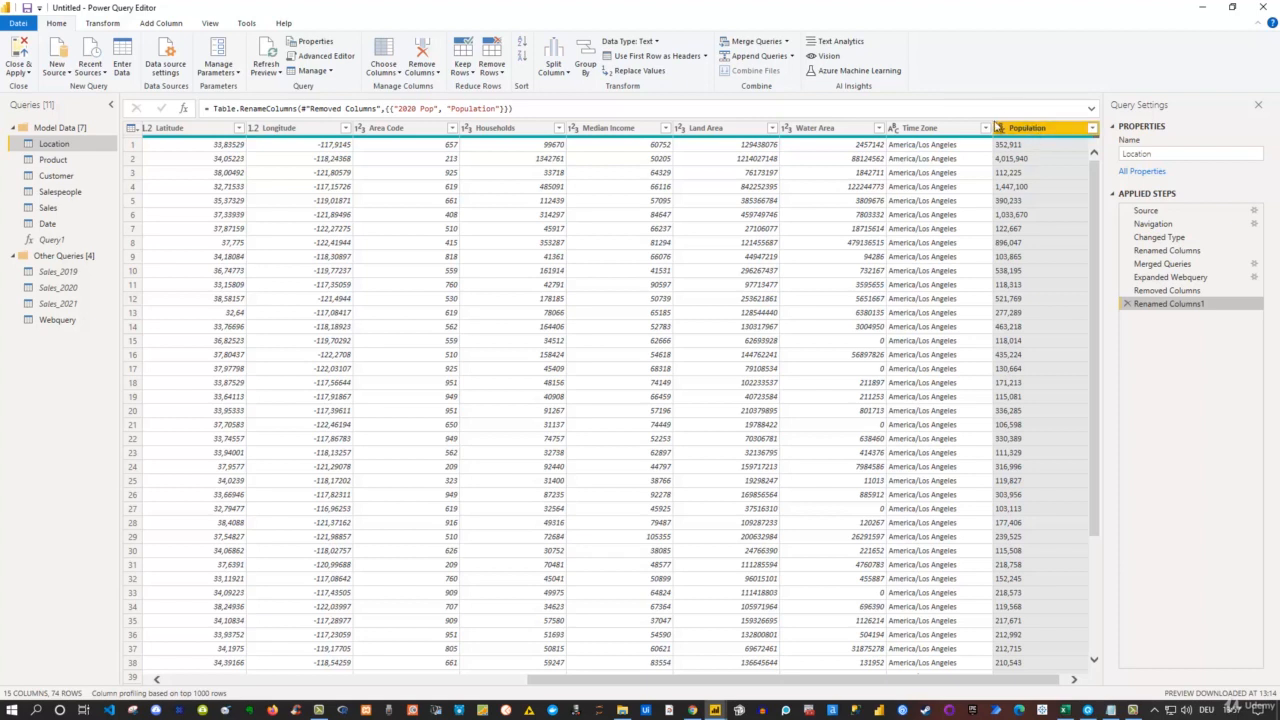
# Change the Population column's type using locale, with data type Whole Number and locale English (United States)
pyautogui.click(1000, 130)
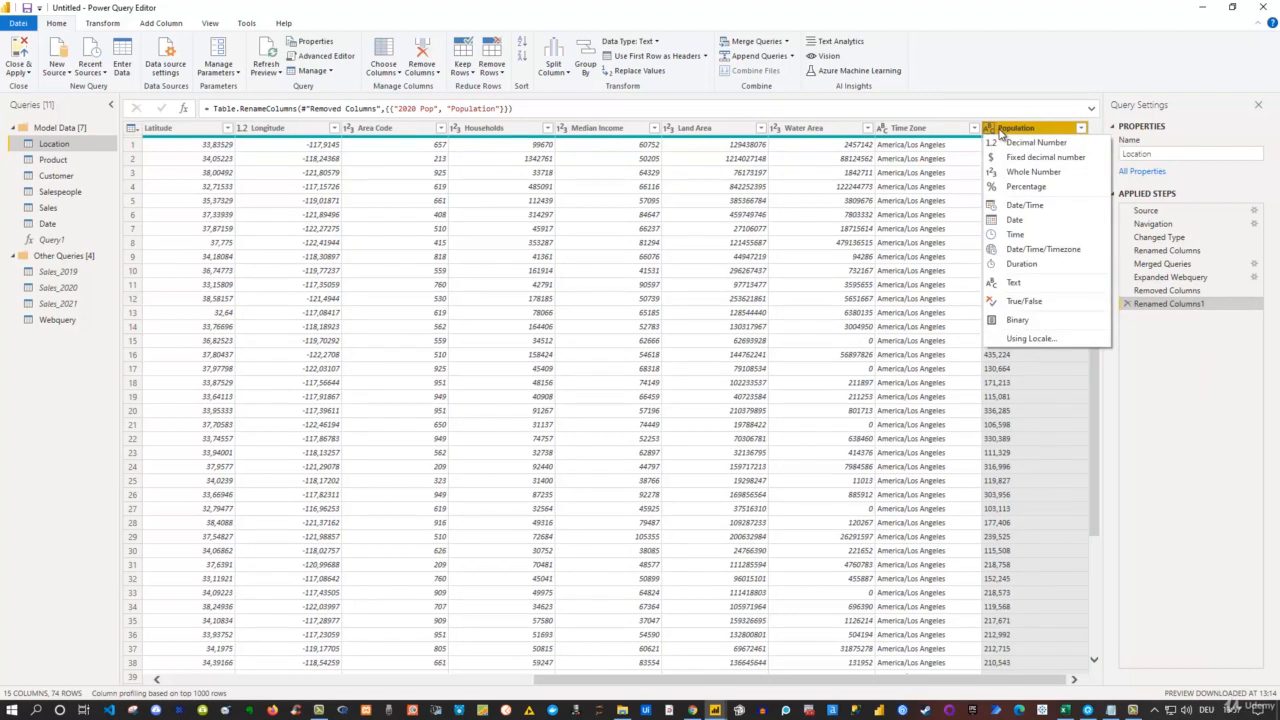
pyautogui.click(1036, 341)
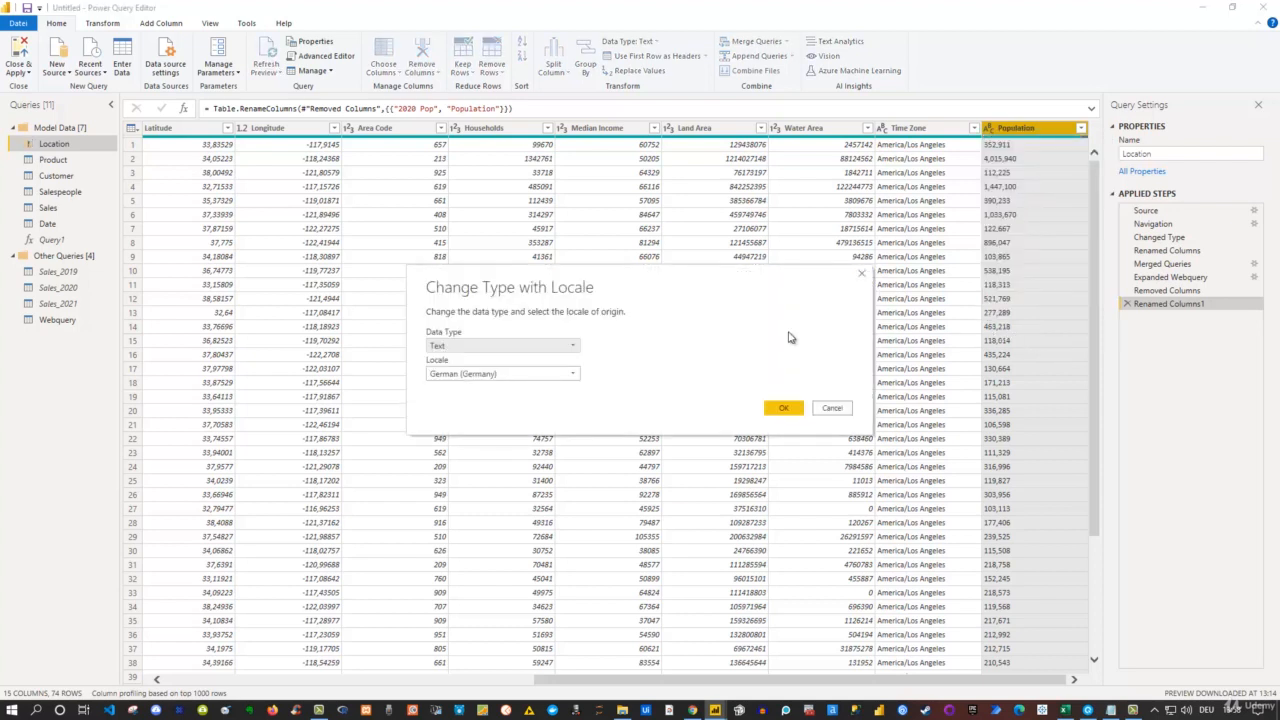
pyautogui.click(524, 352)
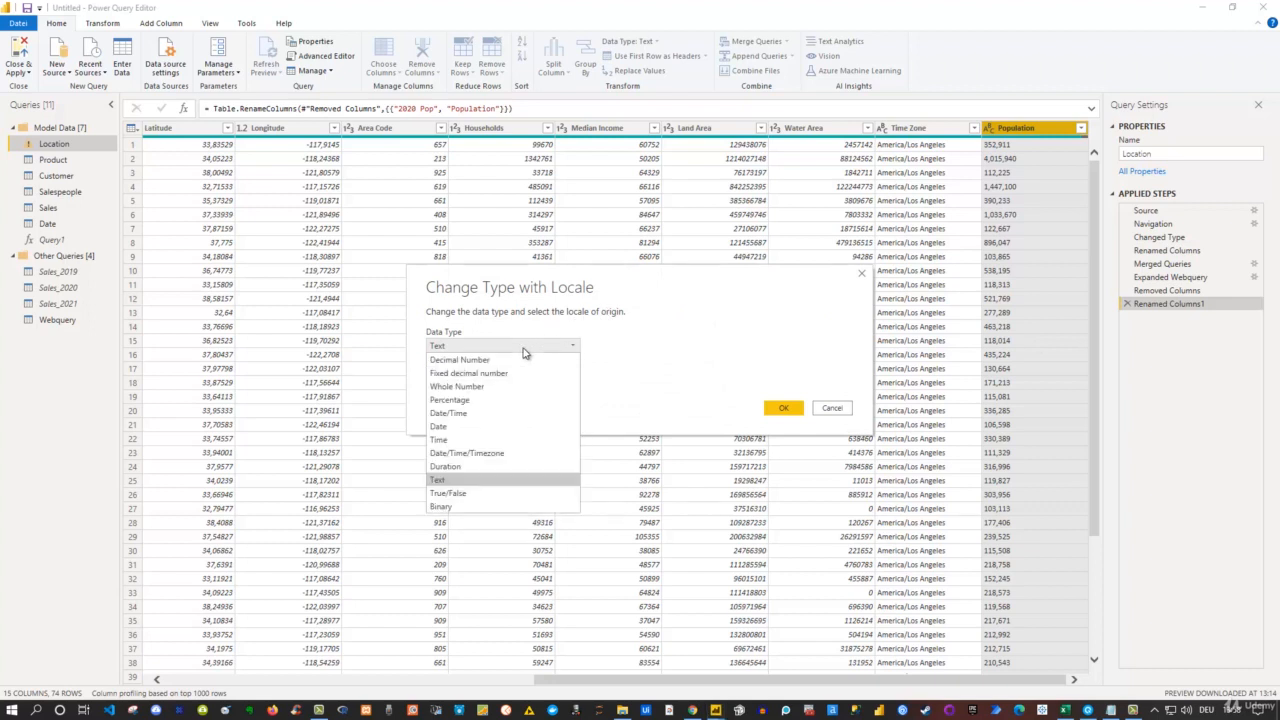
pyautogui.click(475, 387)
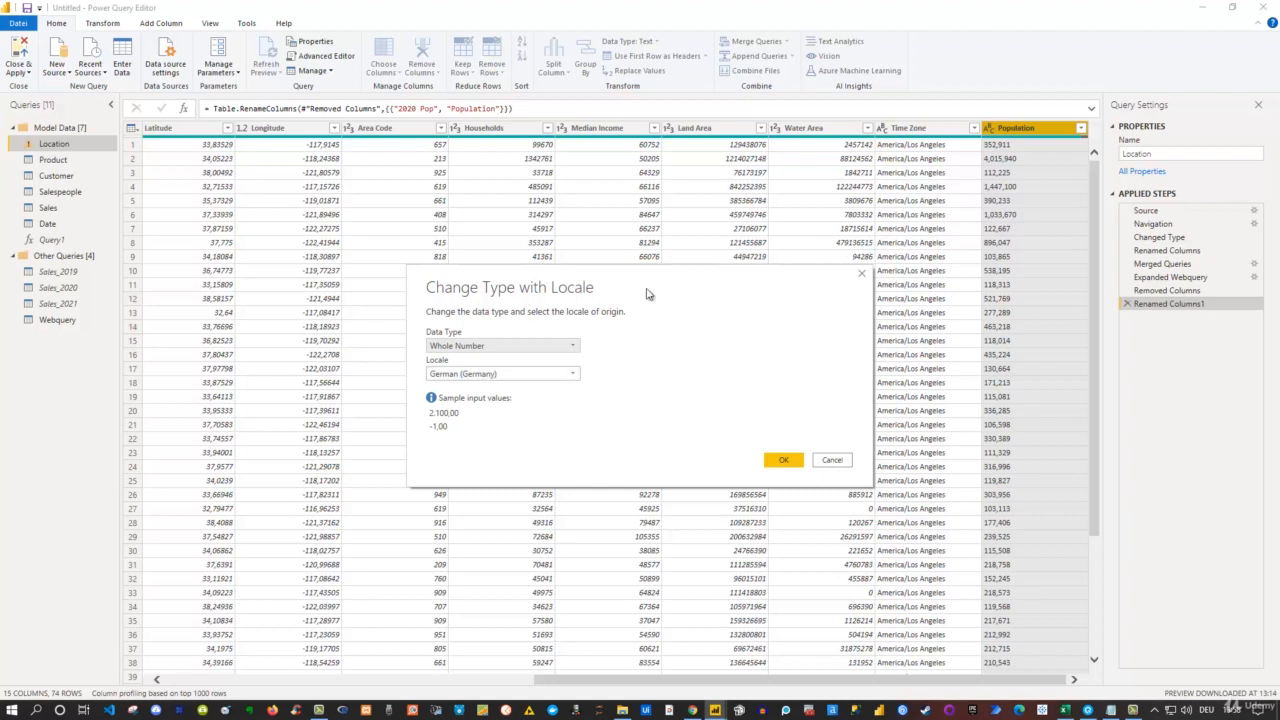
pyautogui.click(493, 377)
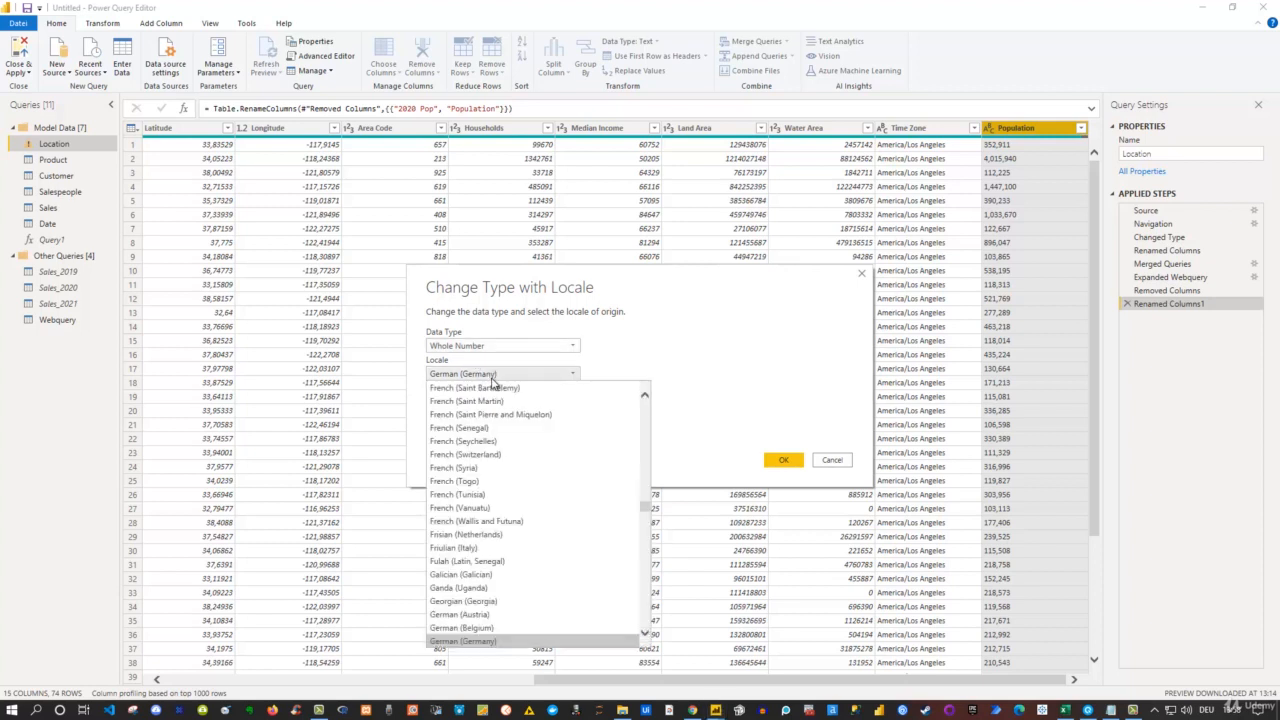
pyautogui.scroll(-10, 508, 447)
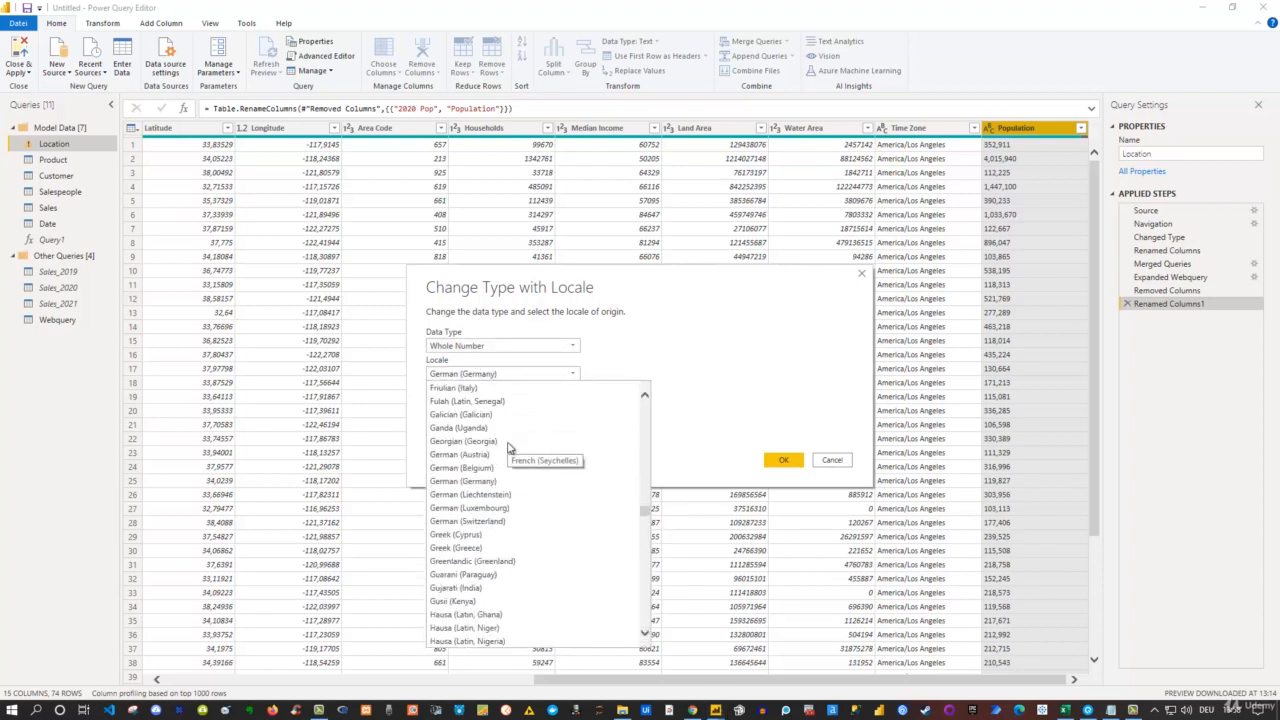
pyautogui.moveTo(648, 515); pyautogui.dragTo(646, 482)
pyautogui.scroll(-2, 557, 512)
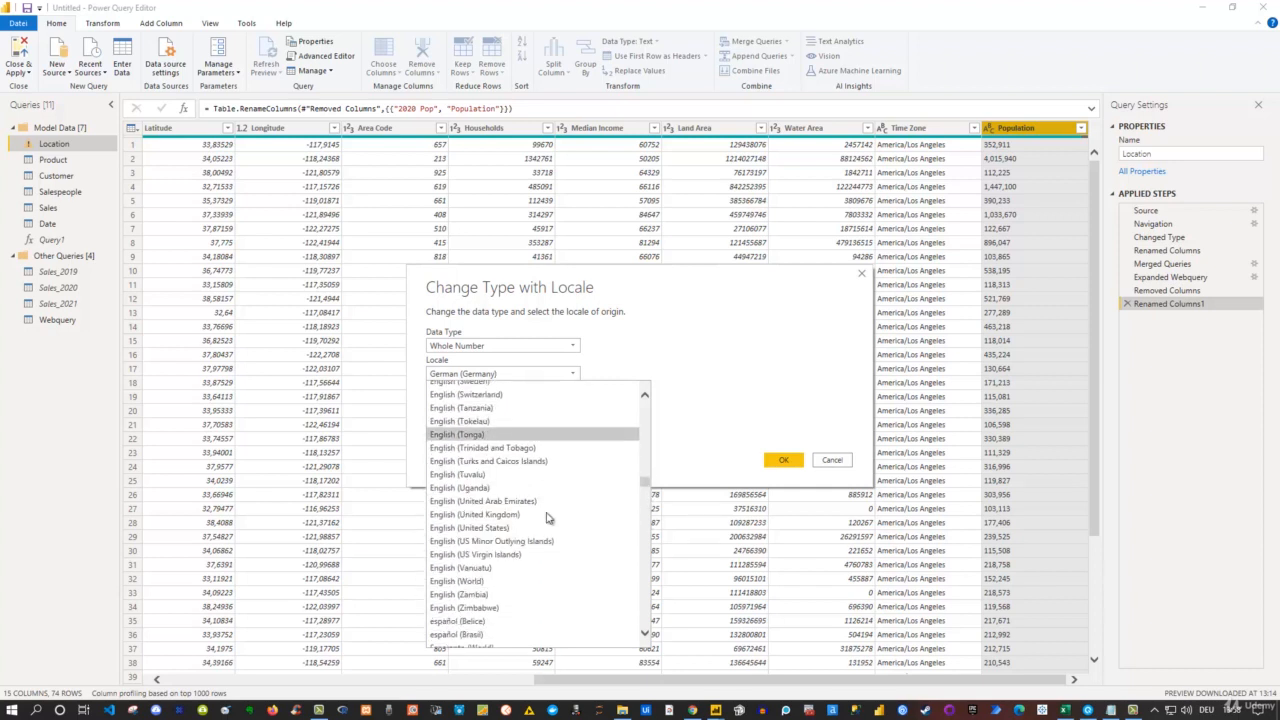
pyautogui.click(490, 528)
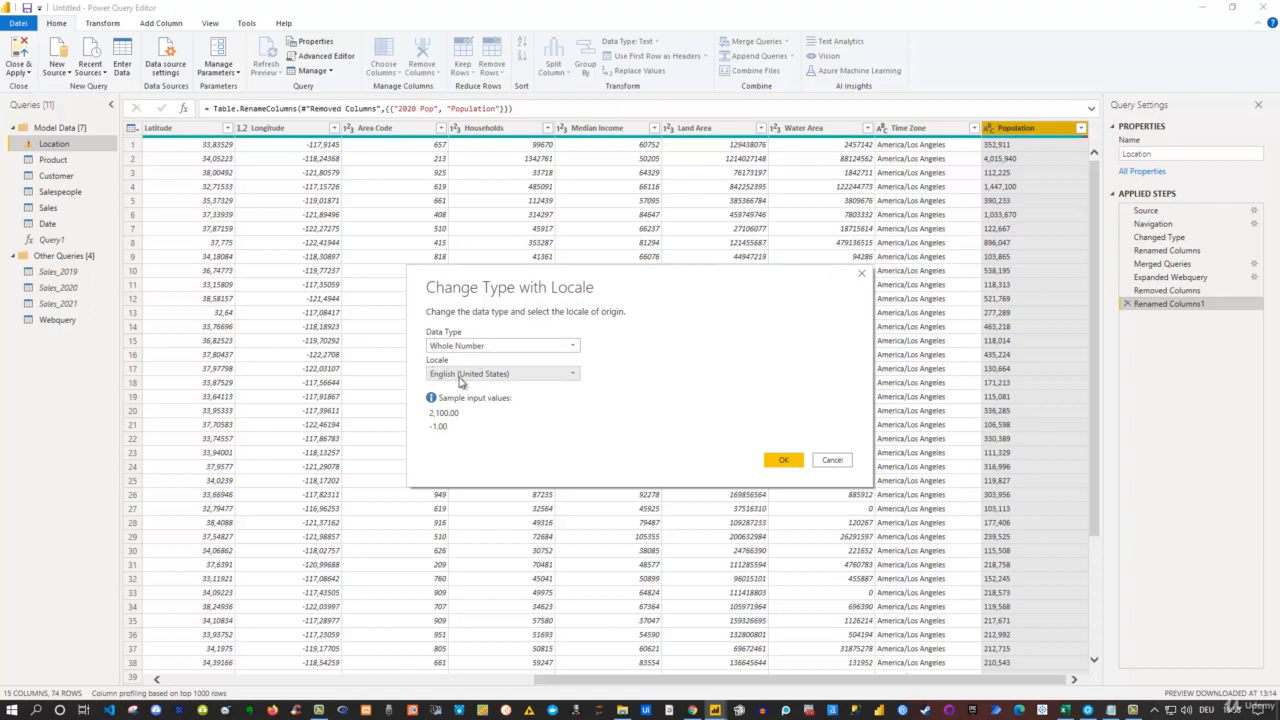
pyautogui.click(783, 460)
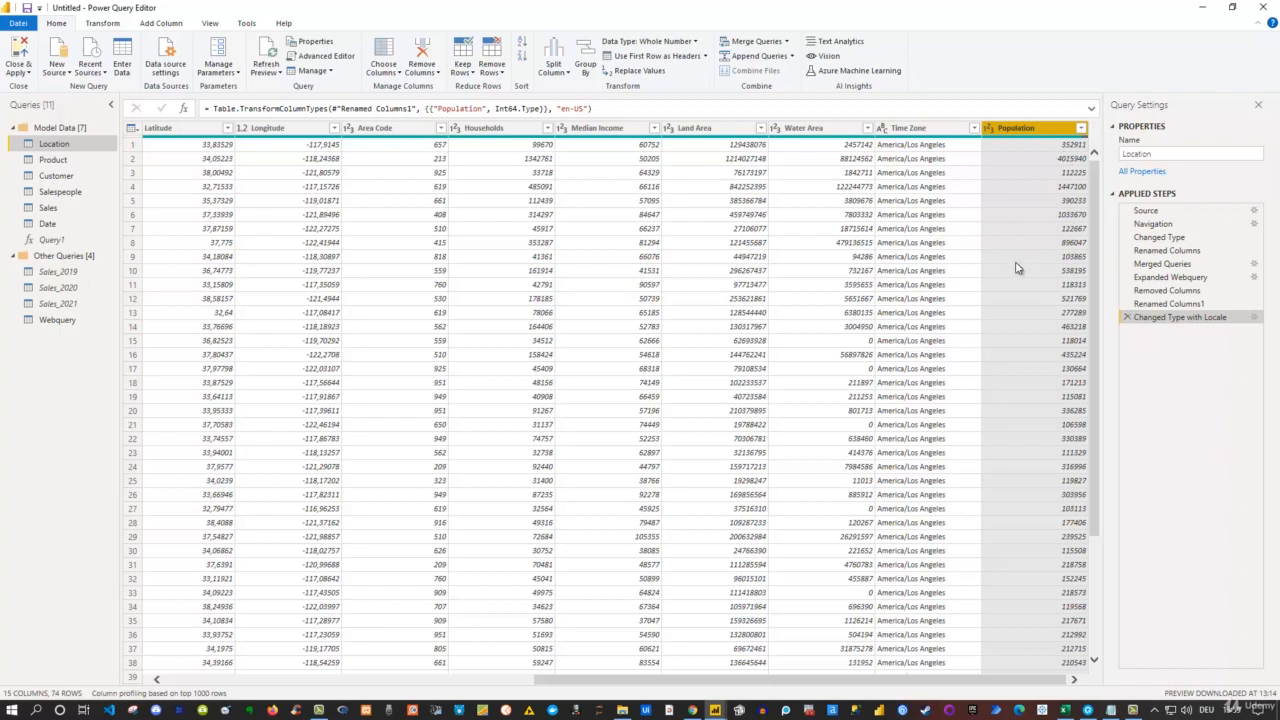
# Check the converted Population values down to the last row and look up which city that row belongs to
pyautogui.click(990, 128)
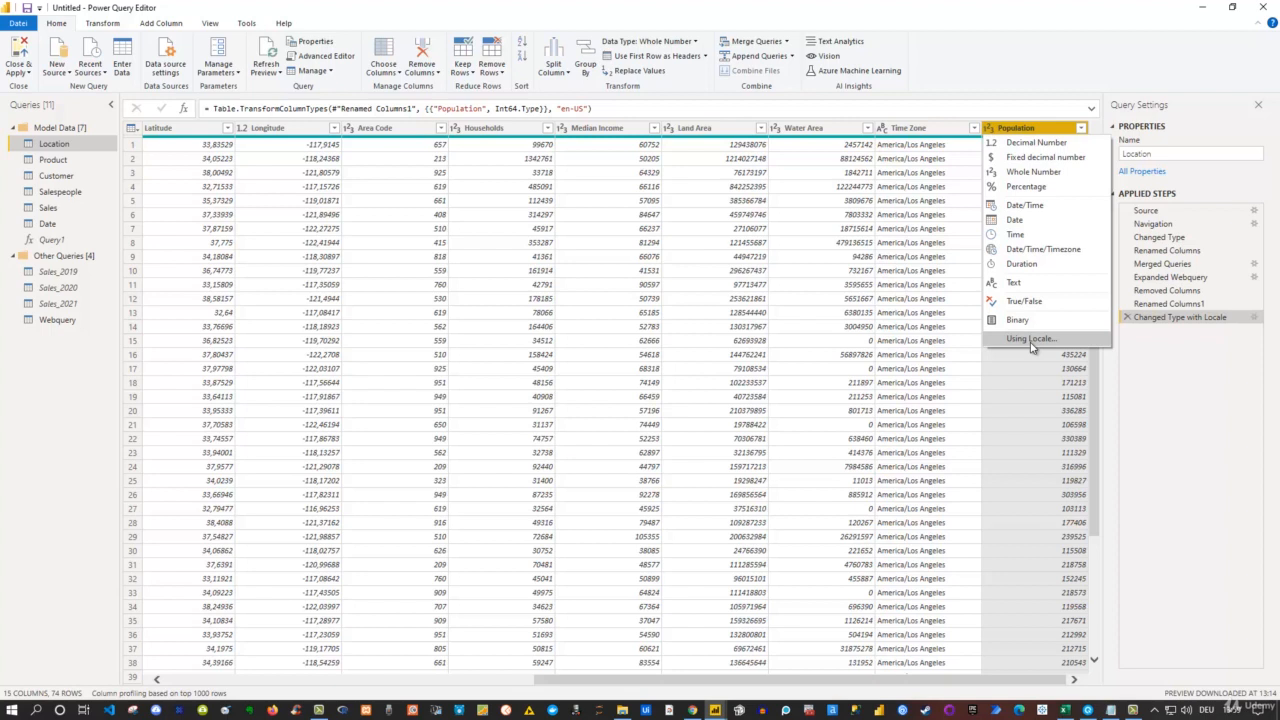
pyautogui.click(1008, 100)
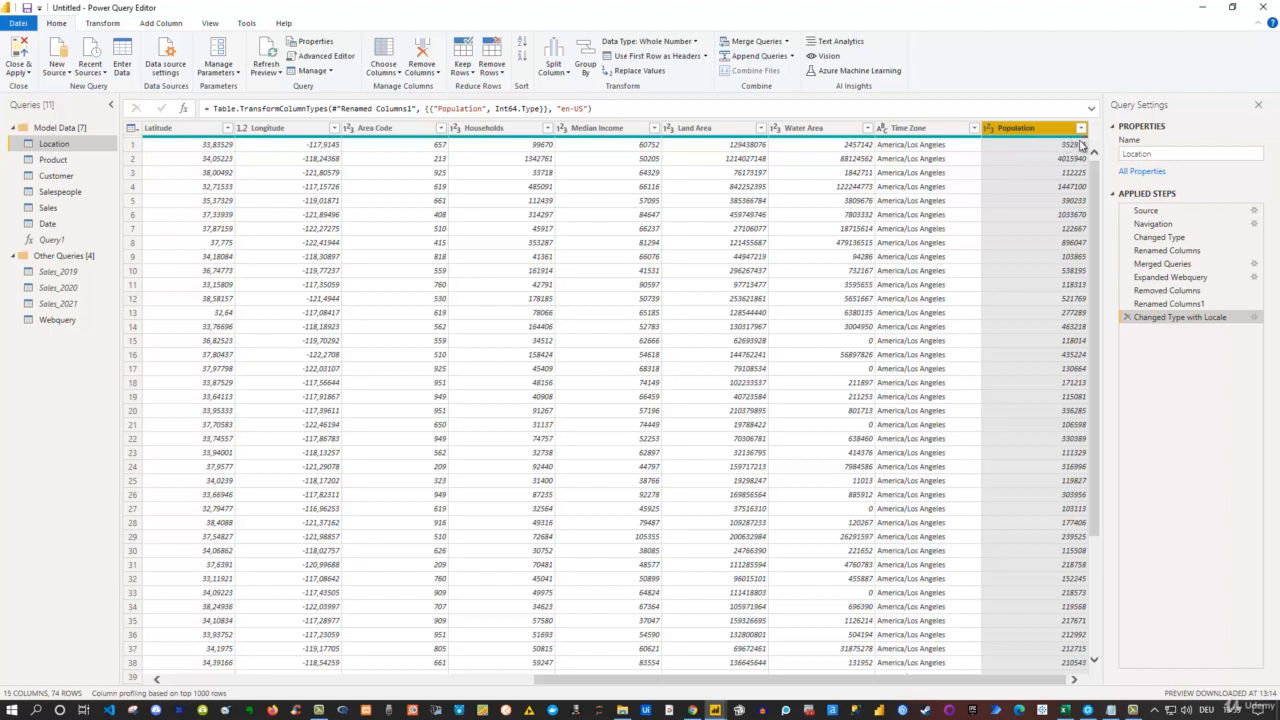
pyautogui.moveTo(1087, 142)
pyautogui.moveTo(1093, 272); pyautogui.dragTo(1105, 559)
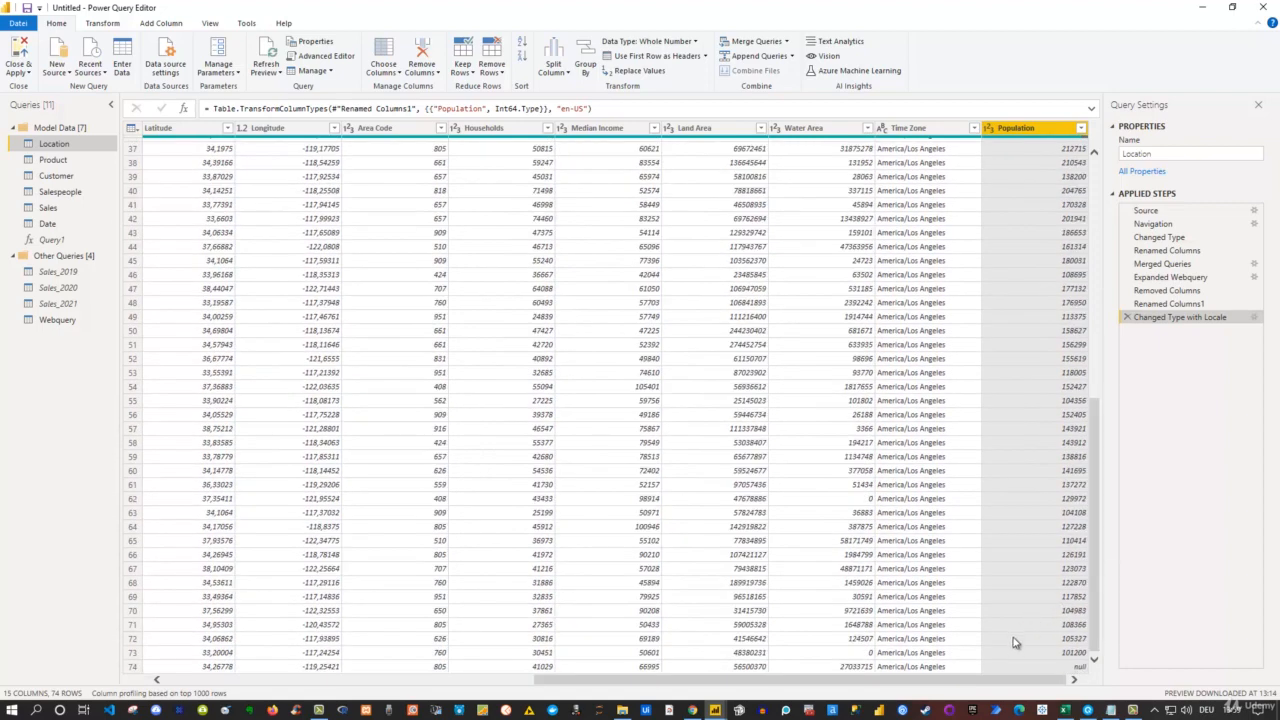
pyautogui.moveTo(1015, 685); pyautogui.dragTo(566, 690)
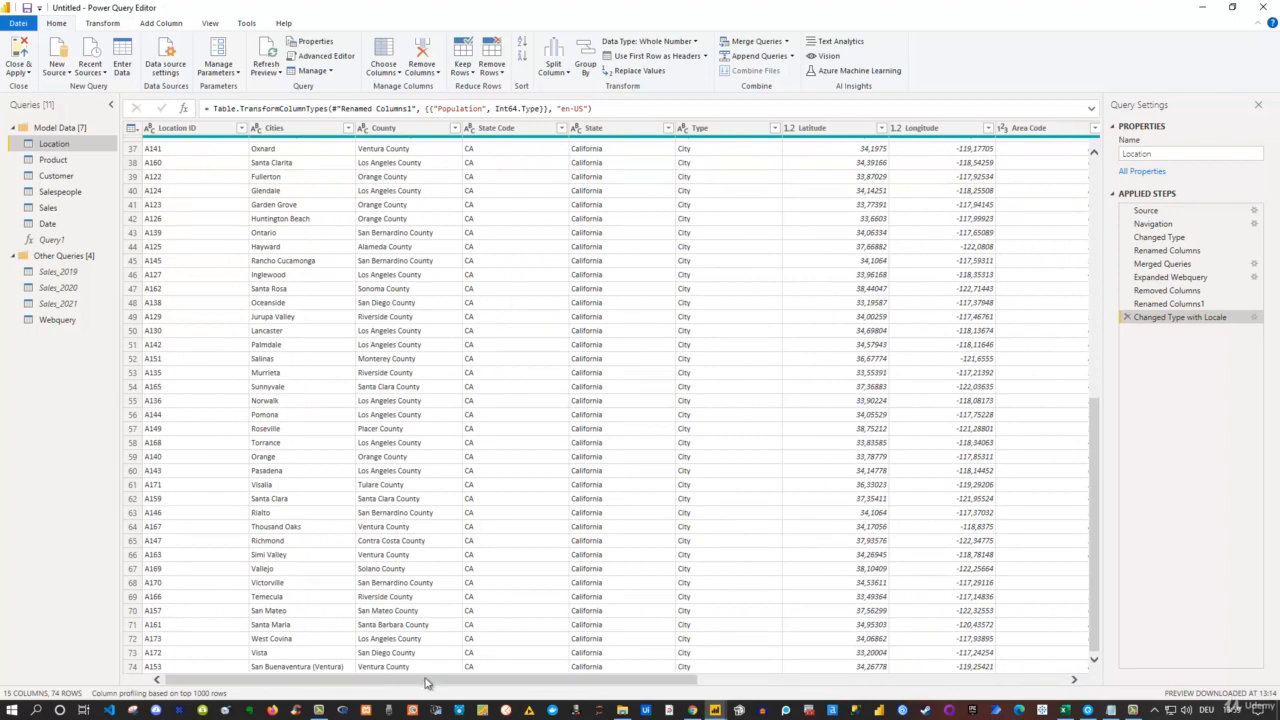
pyautogui.moveTo(425, 683); pyautogui.dragTo(1003, 690)
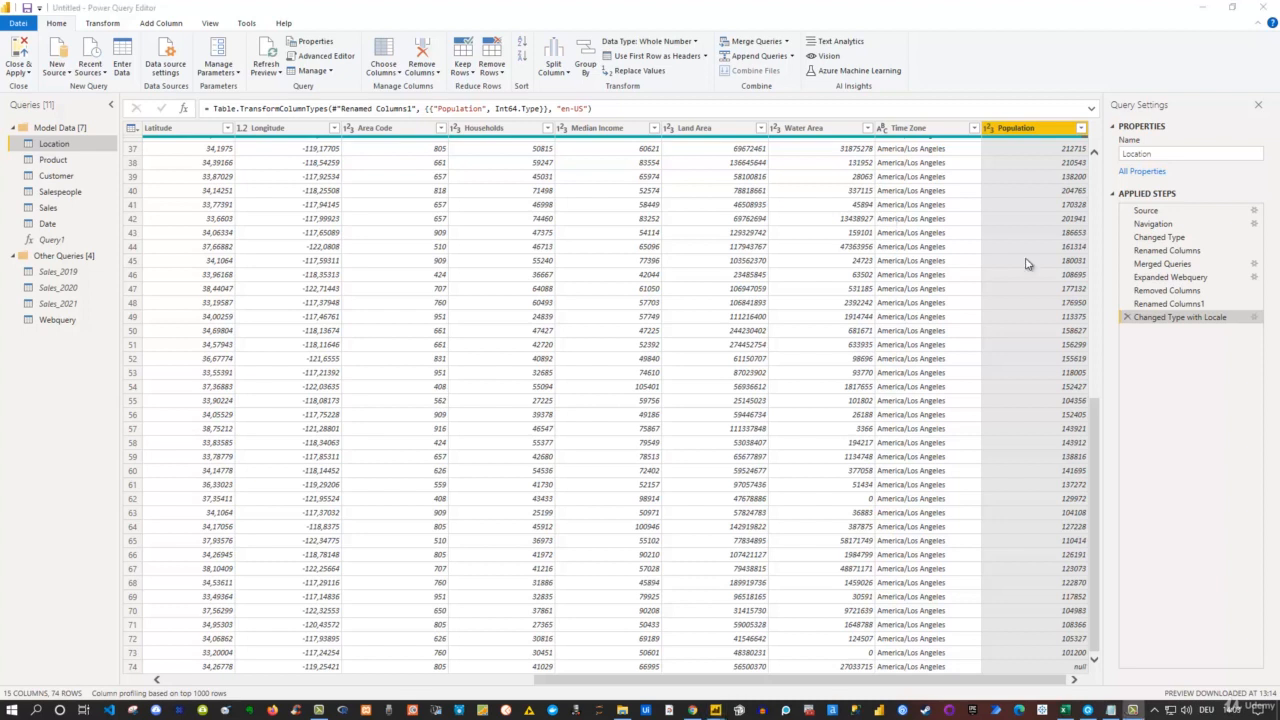
# Disable loading of the Webquery query into the data model
pyautogui.rightClick(65, 325)
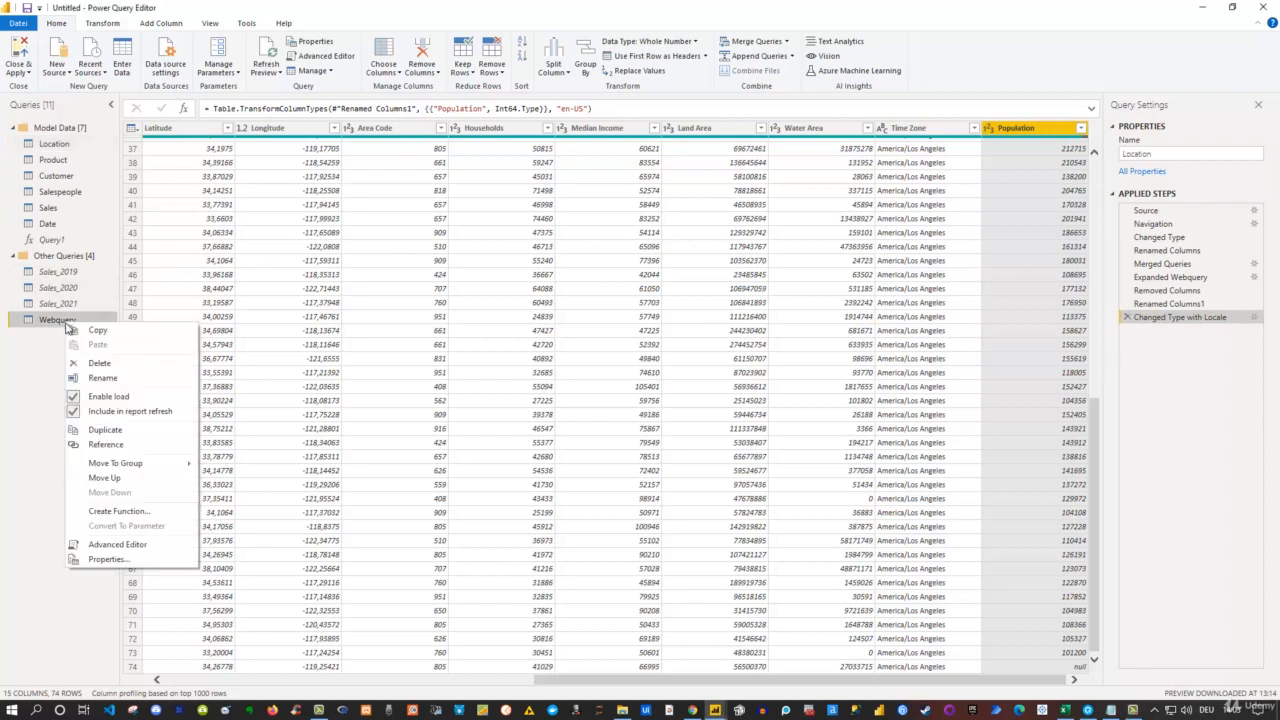
pyautogui.click(107, 397)
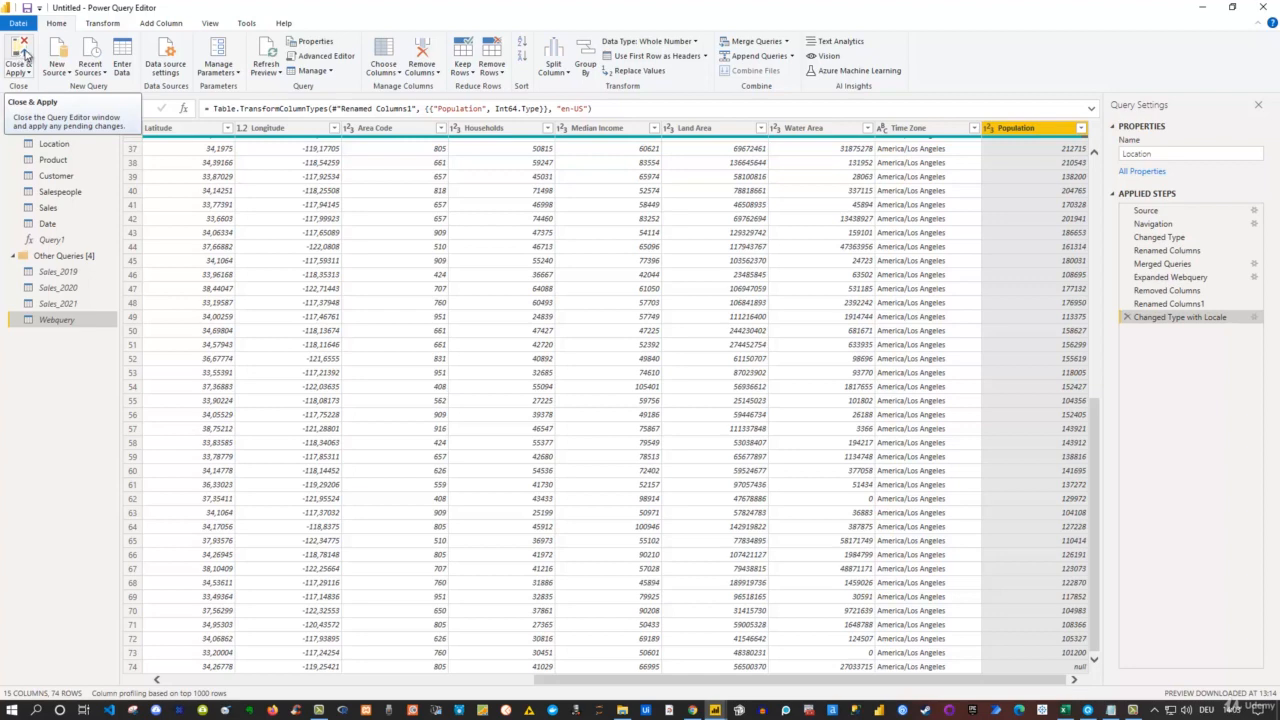
pyautogui.moveTo(343, 13); pyautogui.dragTo(562, 2)
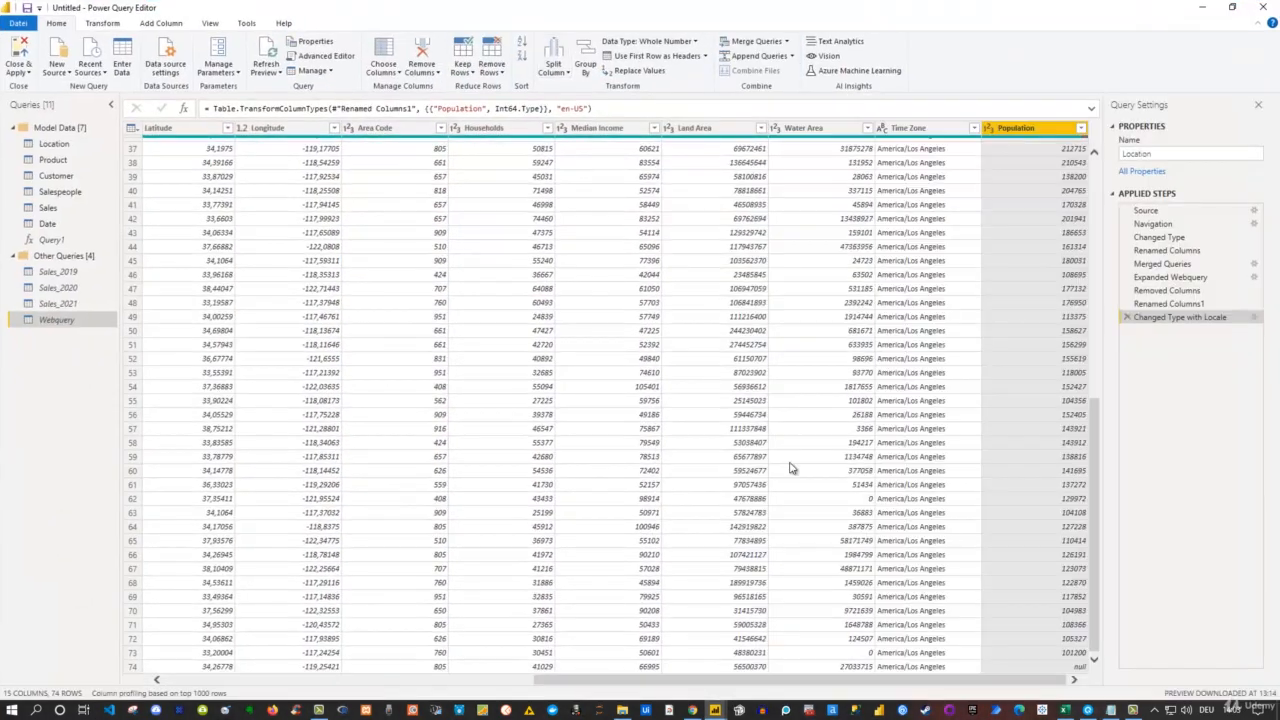
# Switch to the Power BI Desktop report window and expand the Fields pane
pyautogui.moveTo(716, 708)
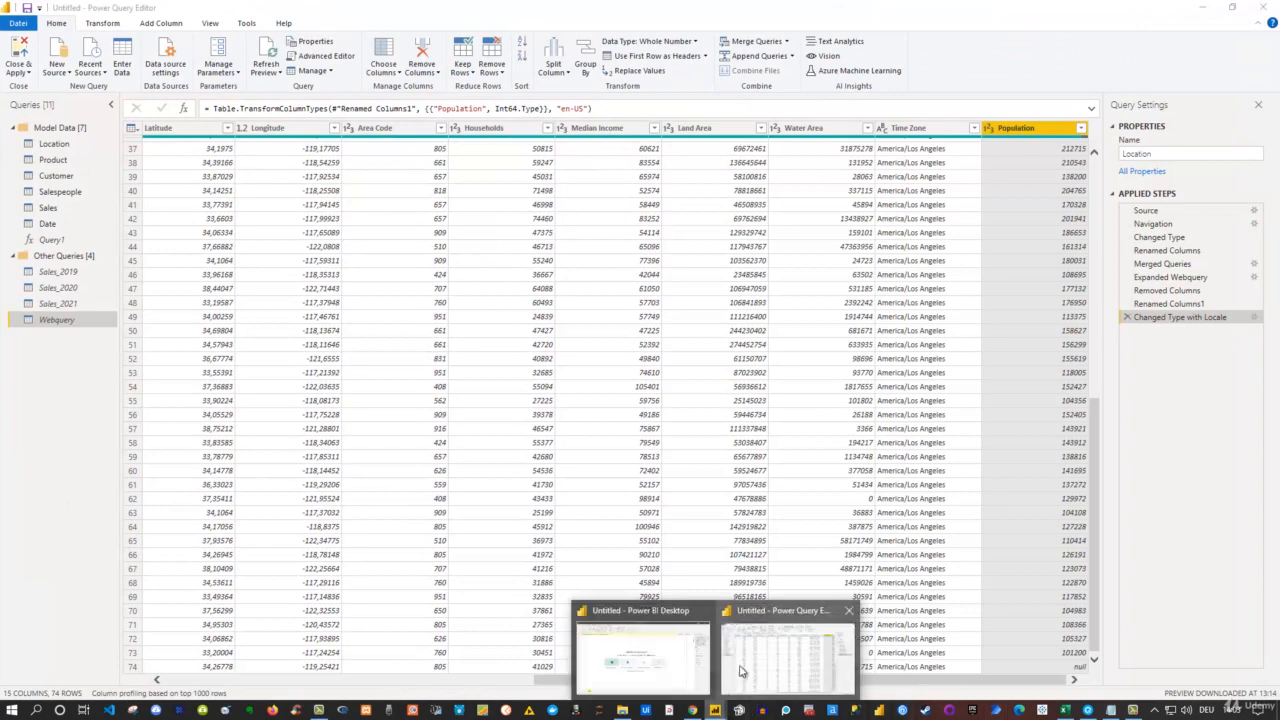
pyautogui.click(642, 655)
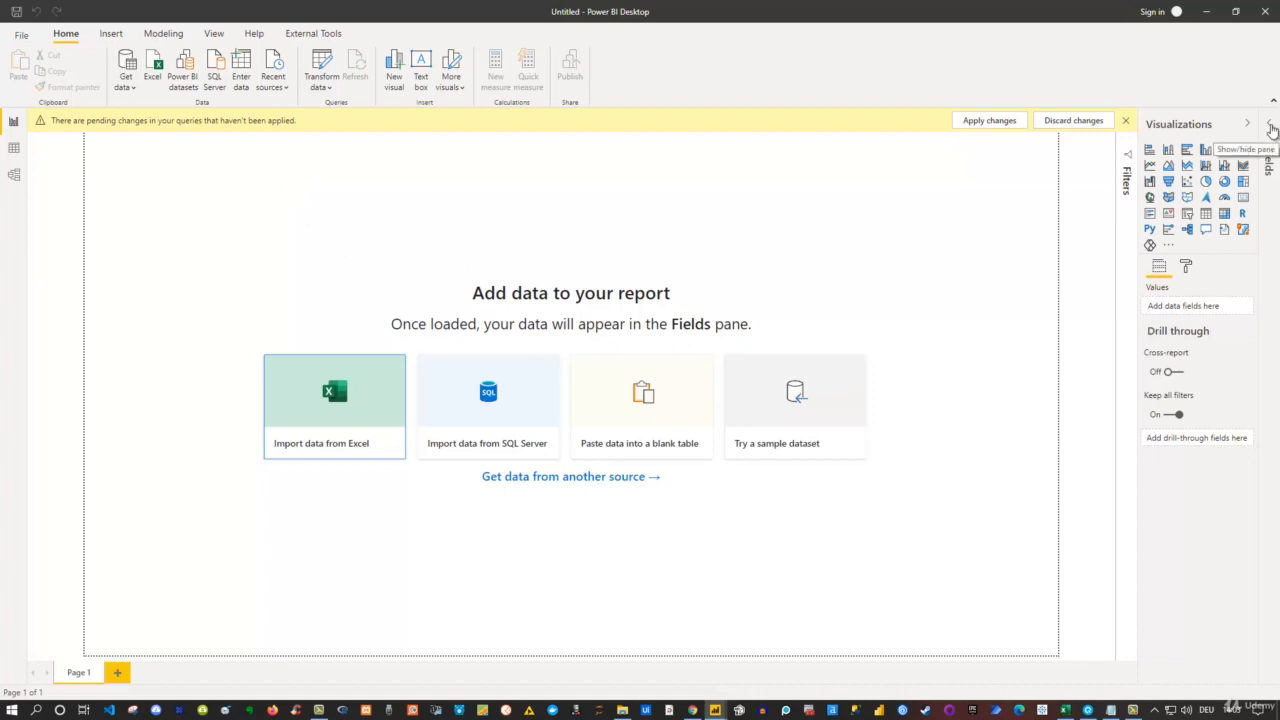
pyautogui.click(1271, 128)
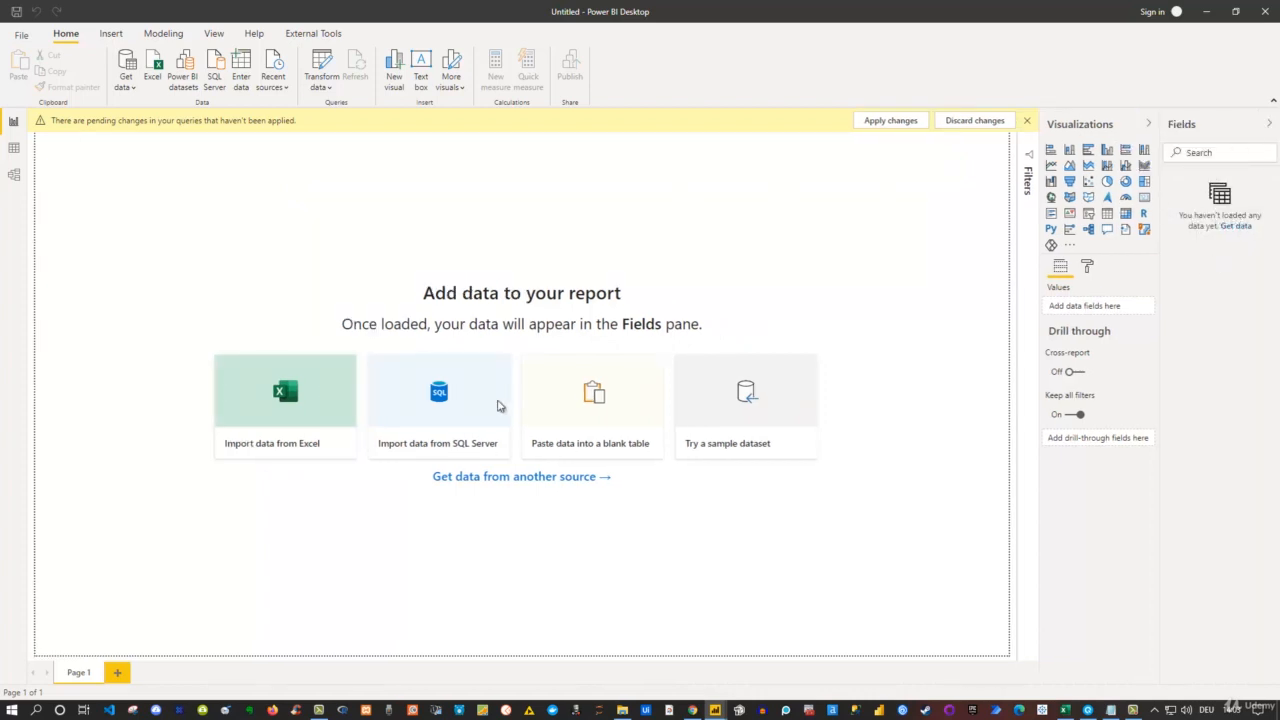
# Return to the Power Query Editor and close it, applying the pending query changes to load the tables
pyautogui.moveTo(715, 710)
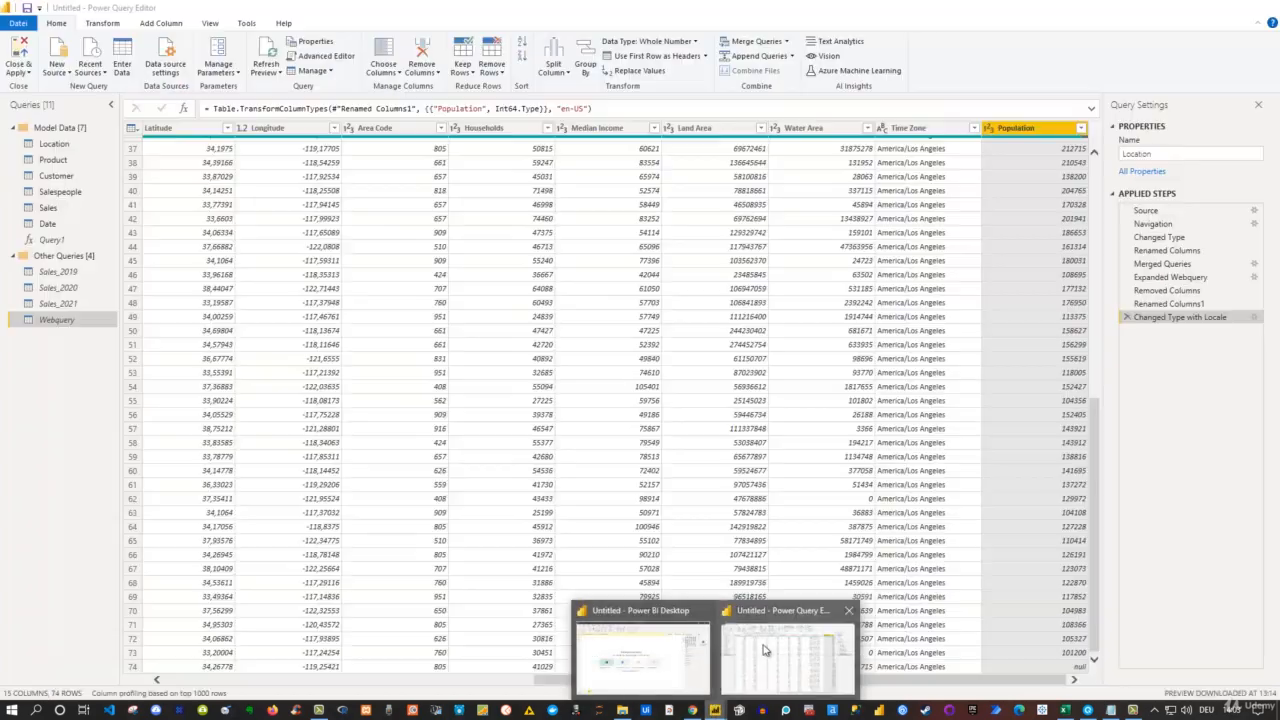
pyautogui.click(762, 648)
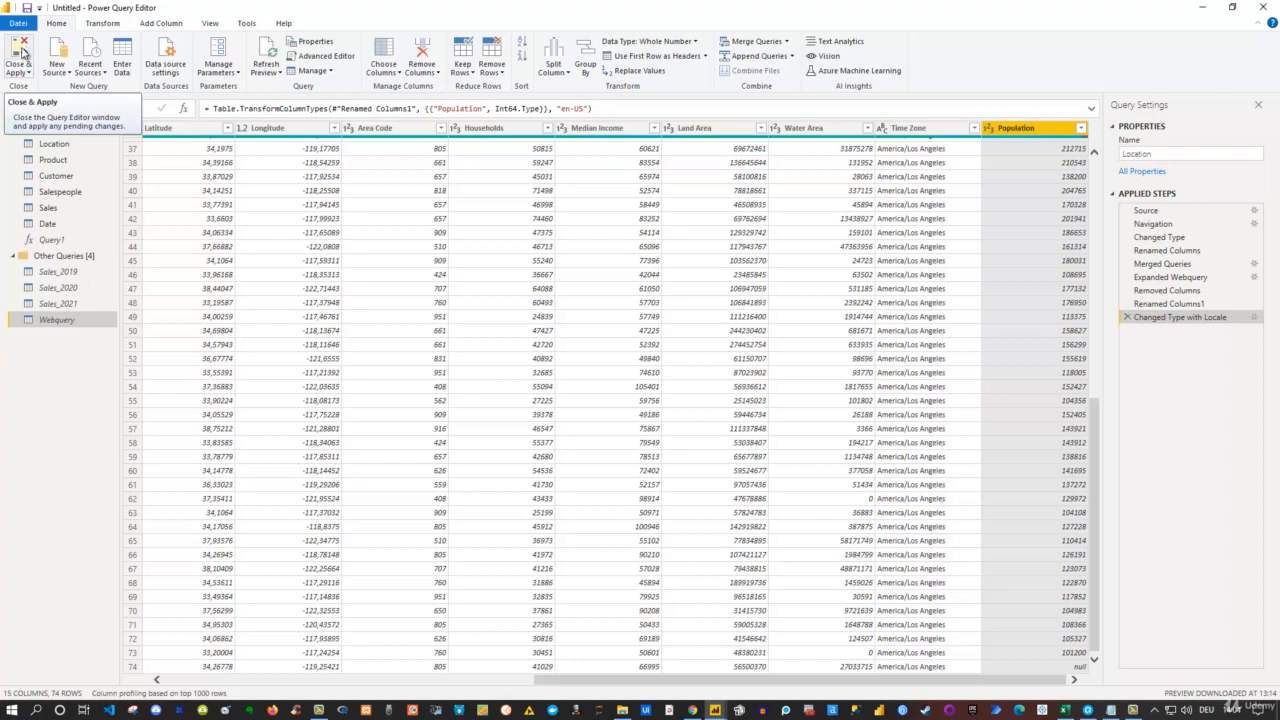
pyautogui.click(22, 52)
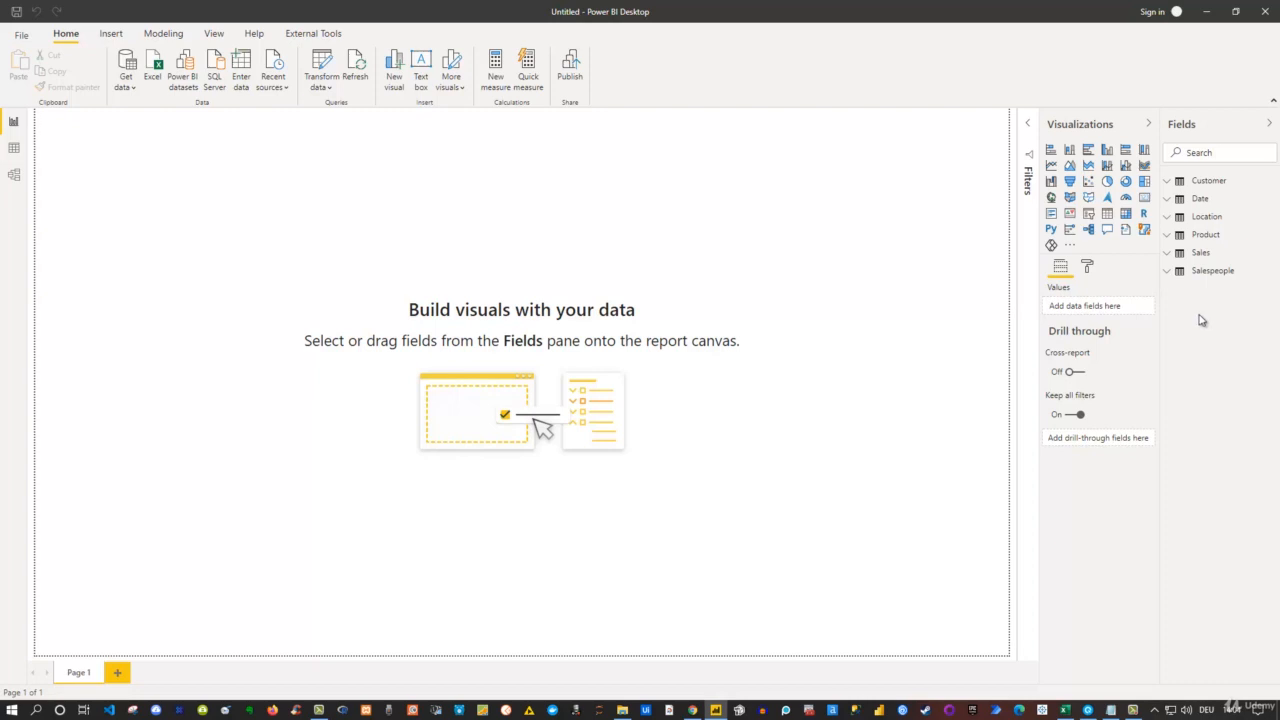
pyautogui.moveTo(1207, 224)
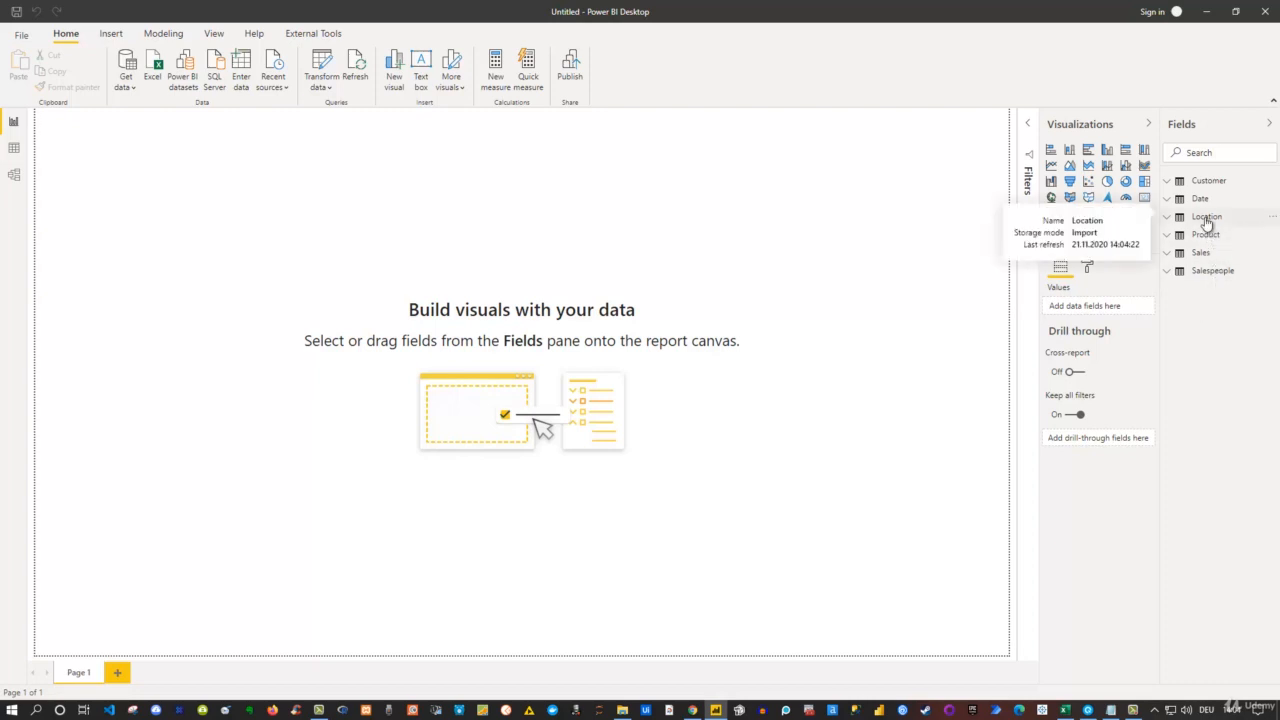